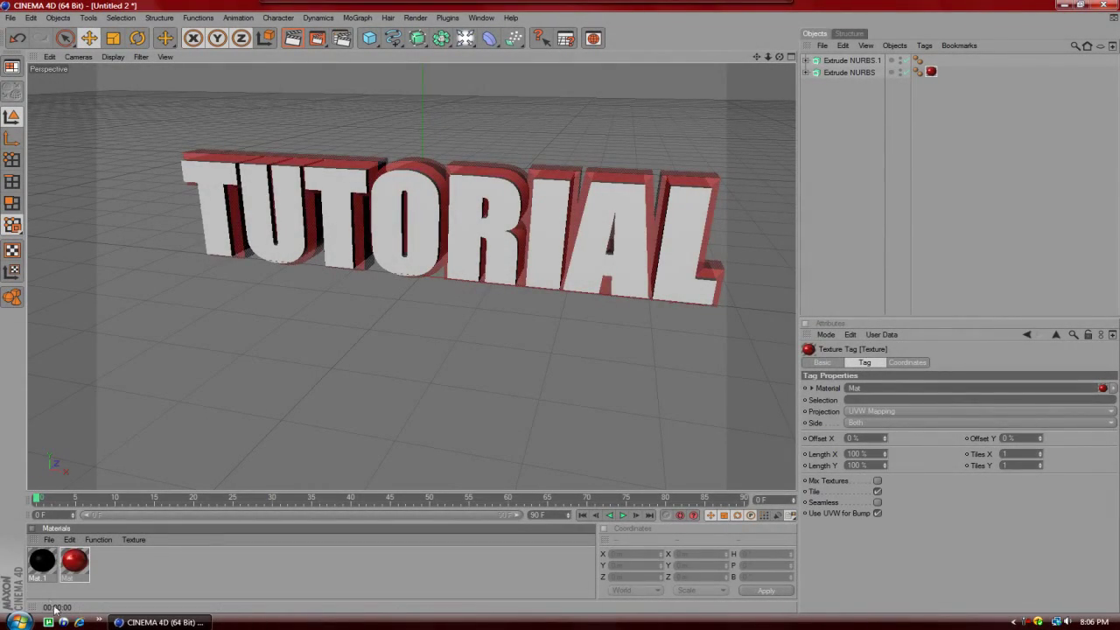
- Apply the black Mat 1 material to the TUTORIAL text, preview-render it, then view the text head-on
left_click_drag(42, 562, 260, 241)
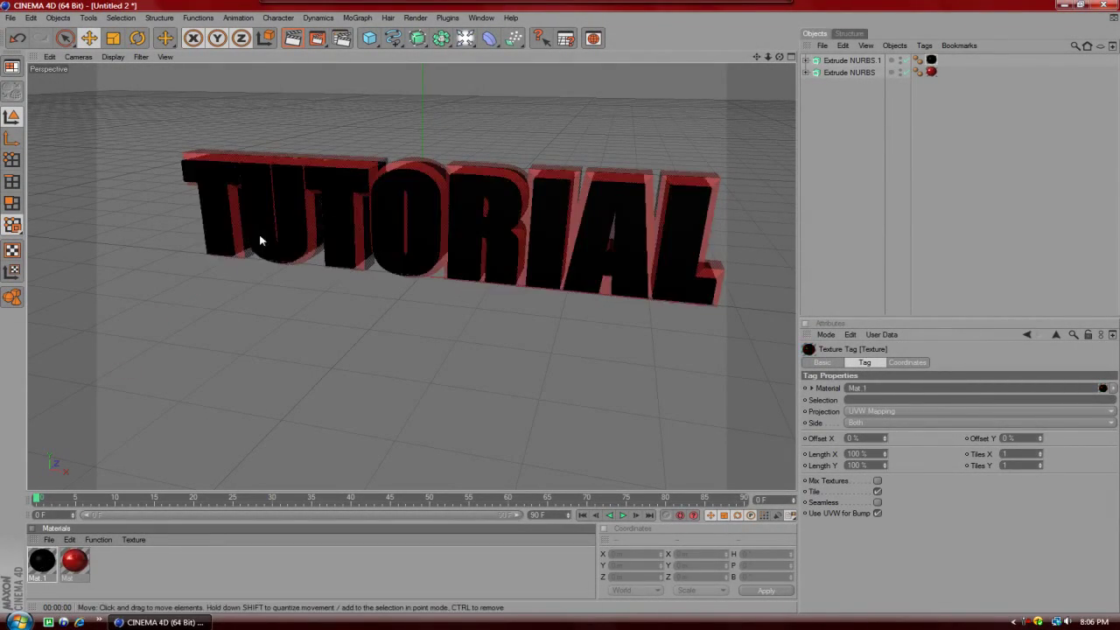
left_click(294, 38)
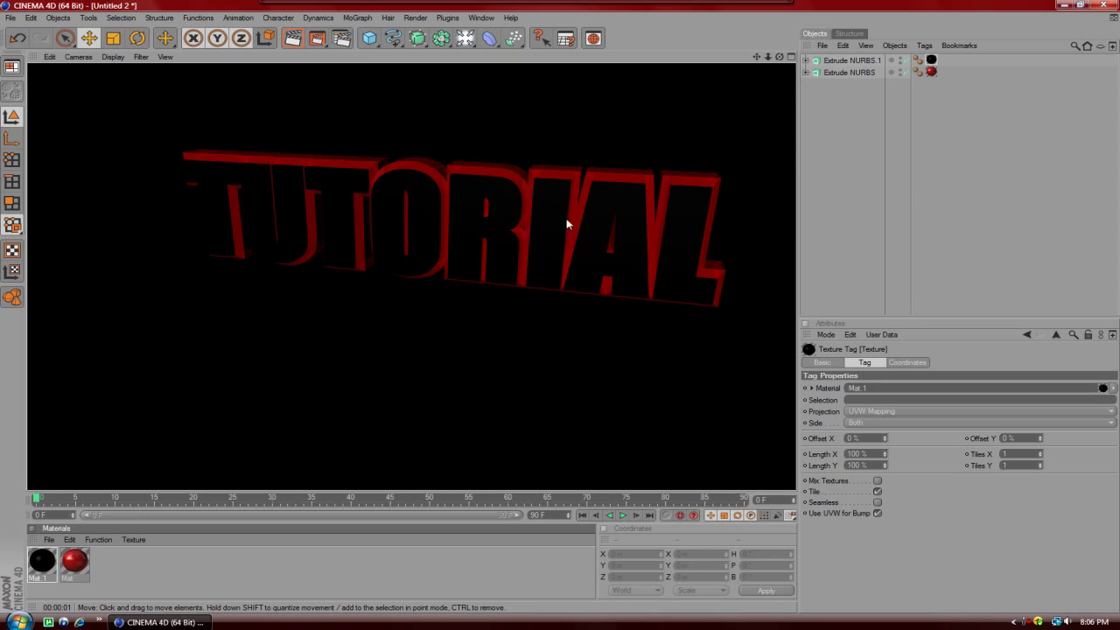
left_click(445, 246)
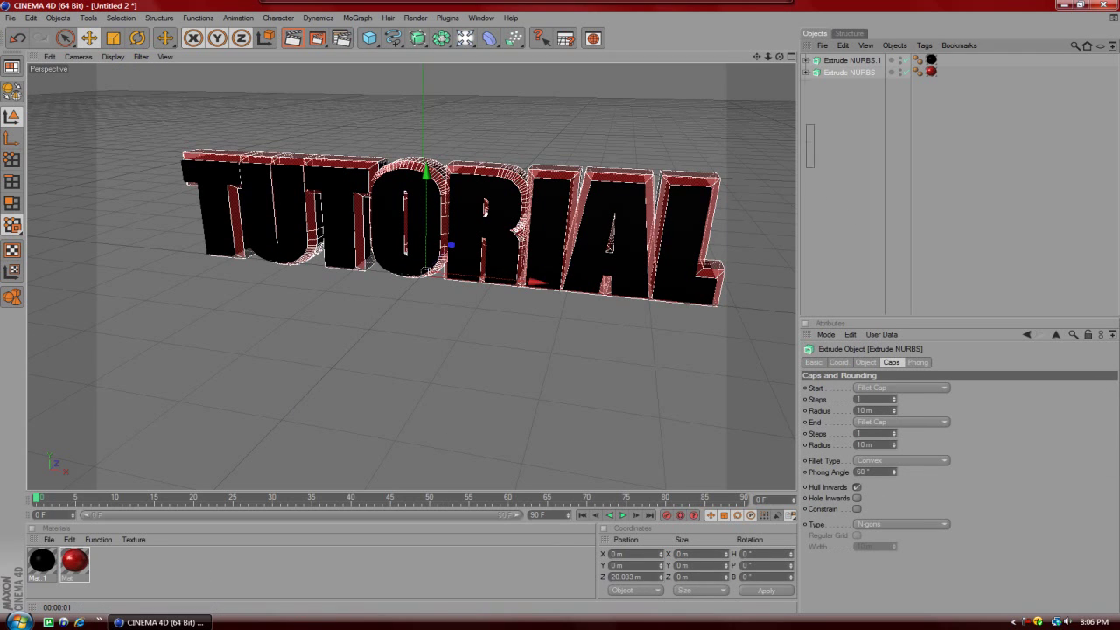
left_click(775, 76)
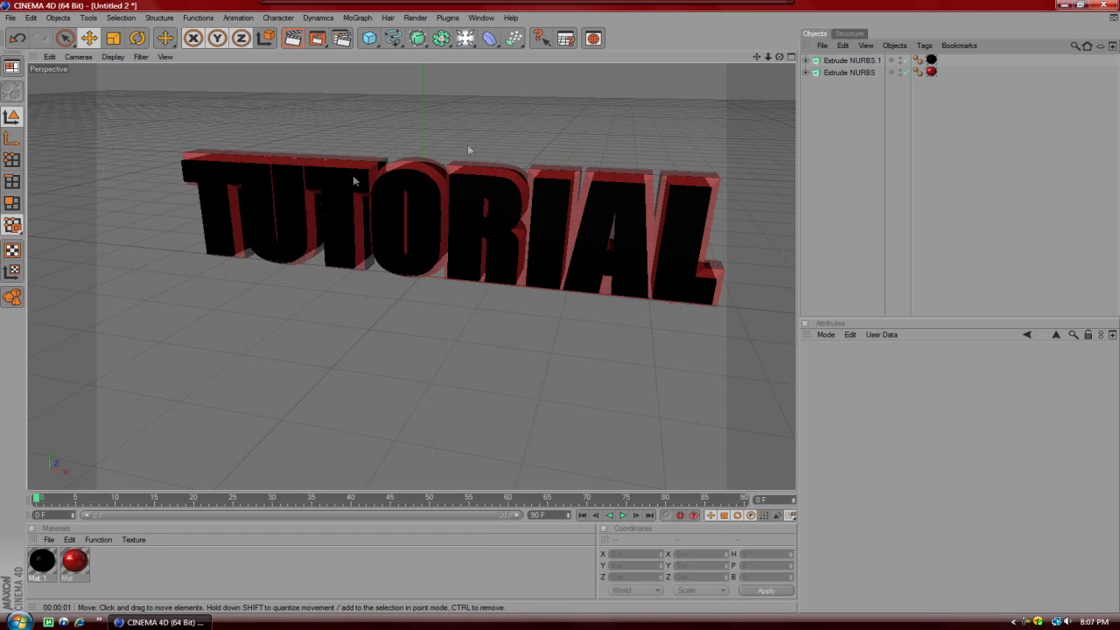
left_click_drag(780, 56, 744, 58)
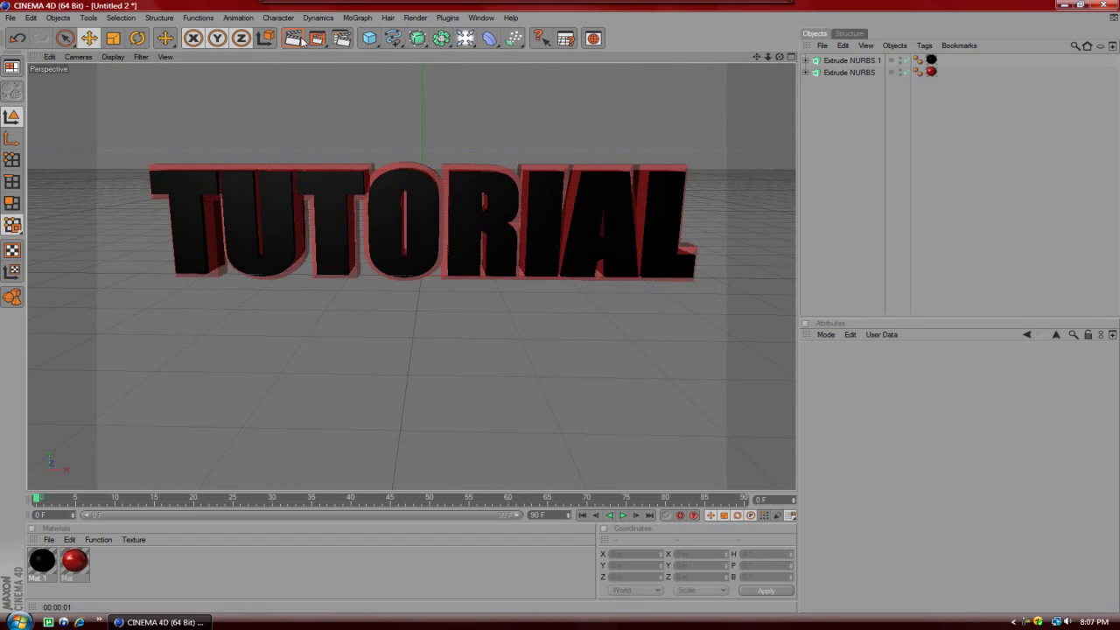
- Add a Plane beneath the text with Width and Height both set to 99999999
left_click(371, 39)
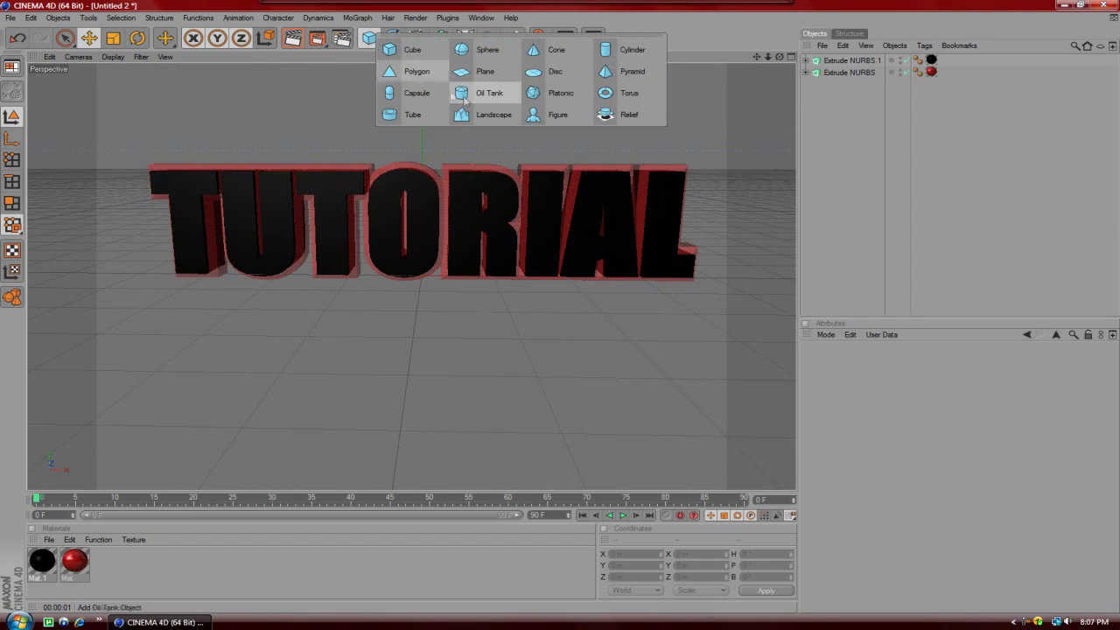
left_click(484, 72)
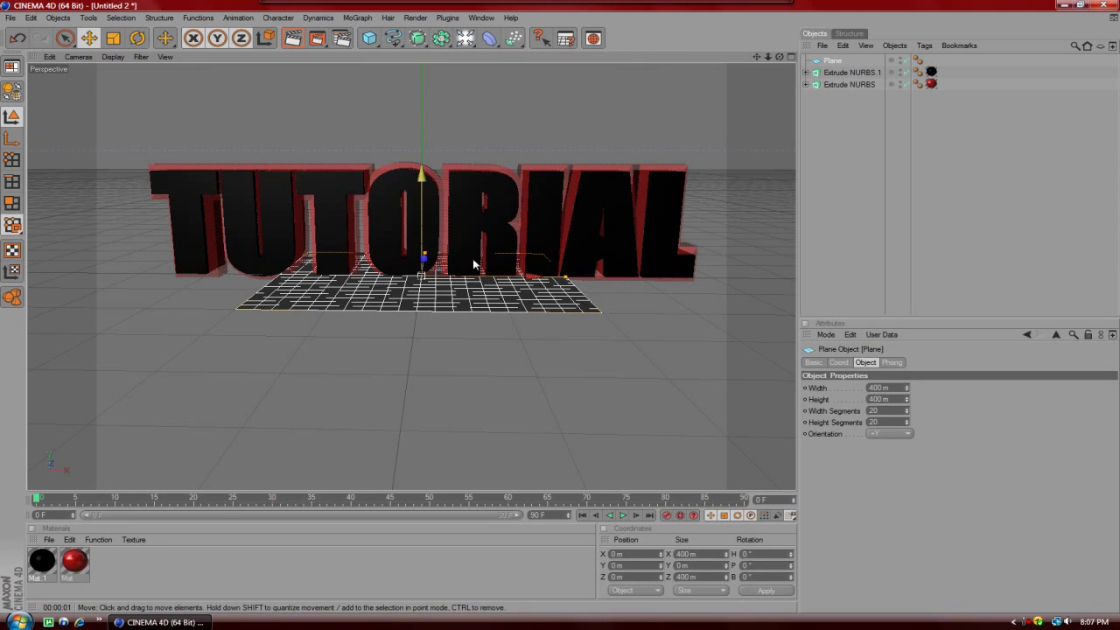
left_click(880, 388)
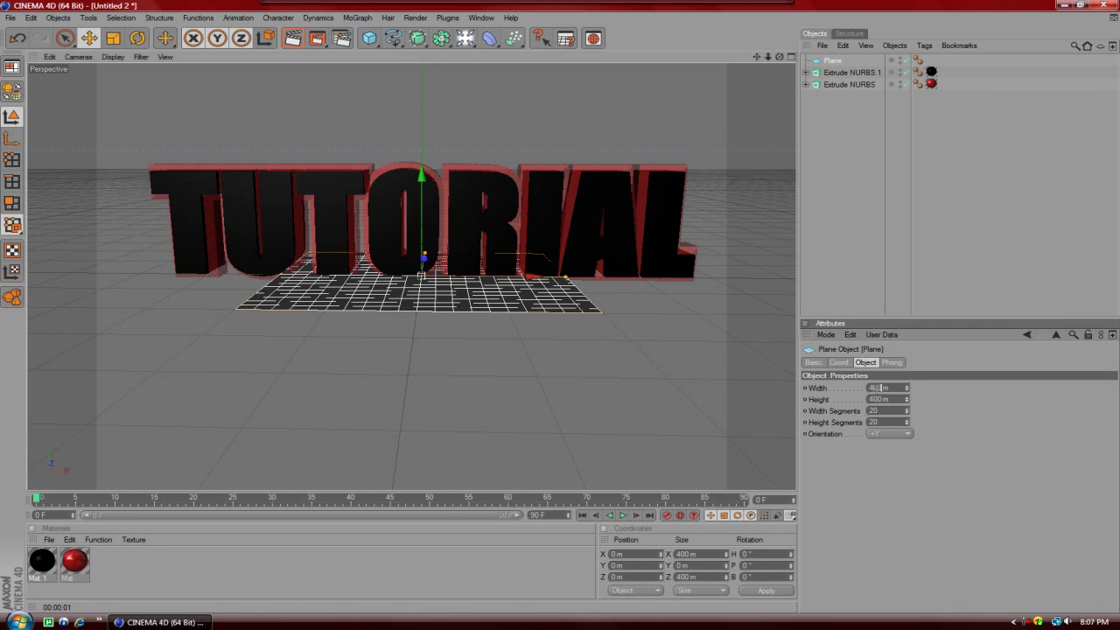
type("99999999")
key("Return")
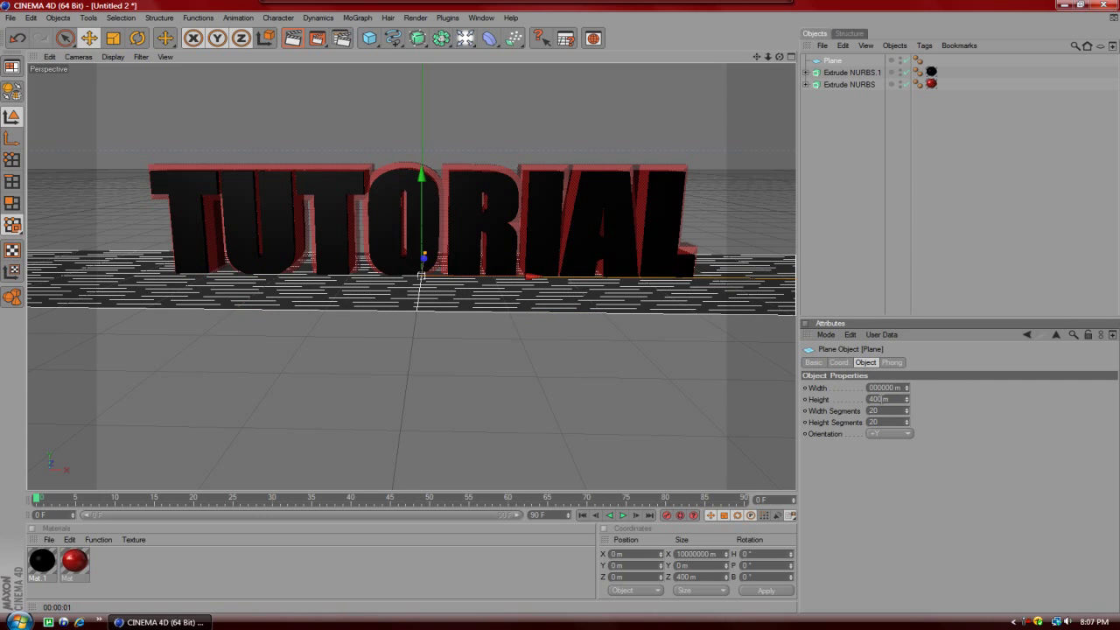
type("99999999")
key("Return")
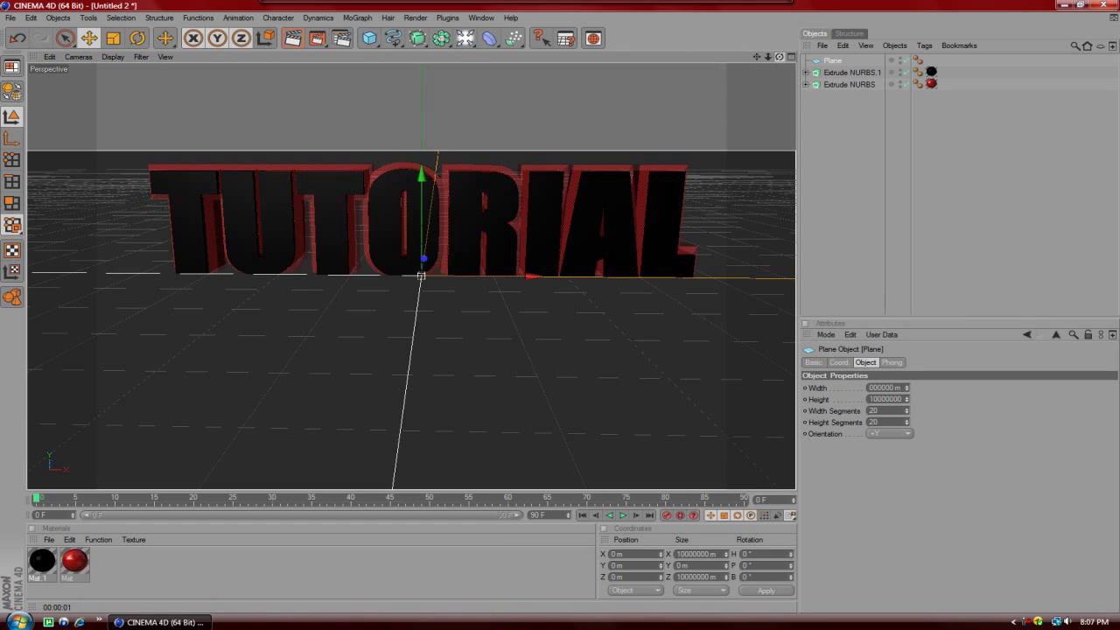
mouse_move(780, 56)
left_mouse_down()
mouse_move(752, 88)
mouse_move(773, 56)
left_mouse_up()
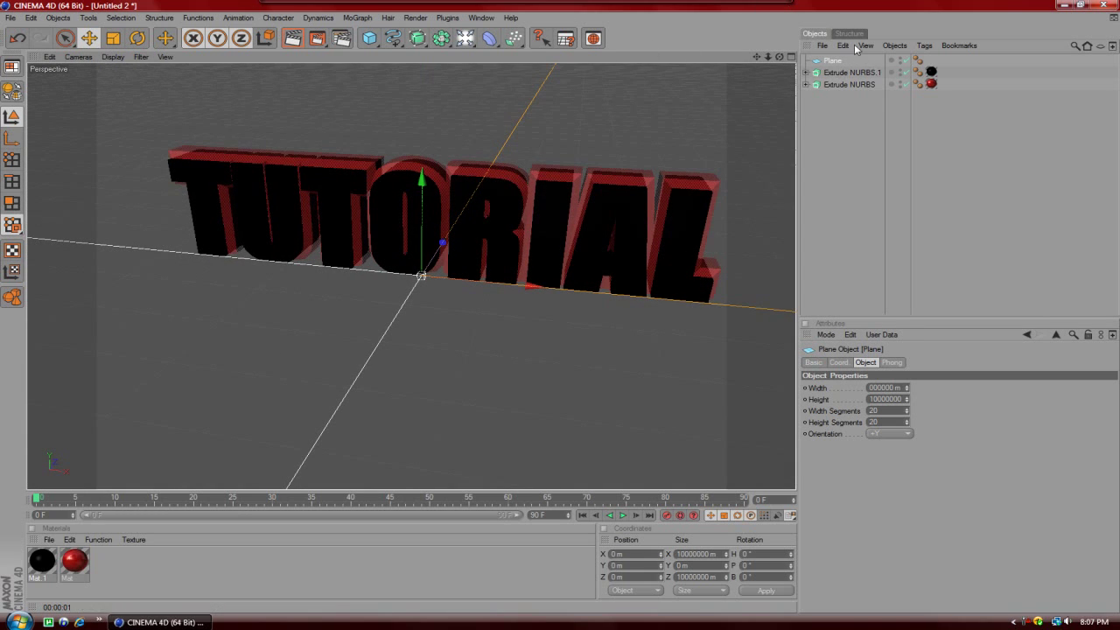
left_click_drag(779, 58, 758, 58)
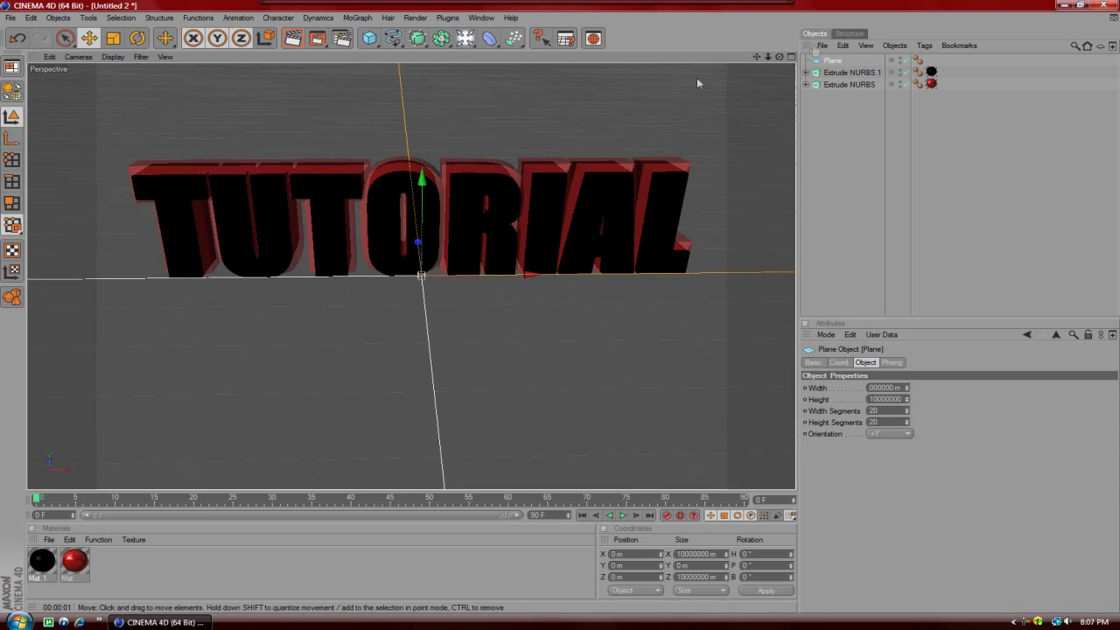
left_click_drag(767, 57, 753, 62)
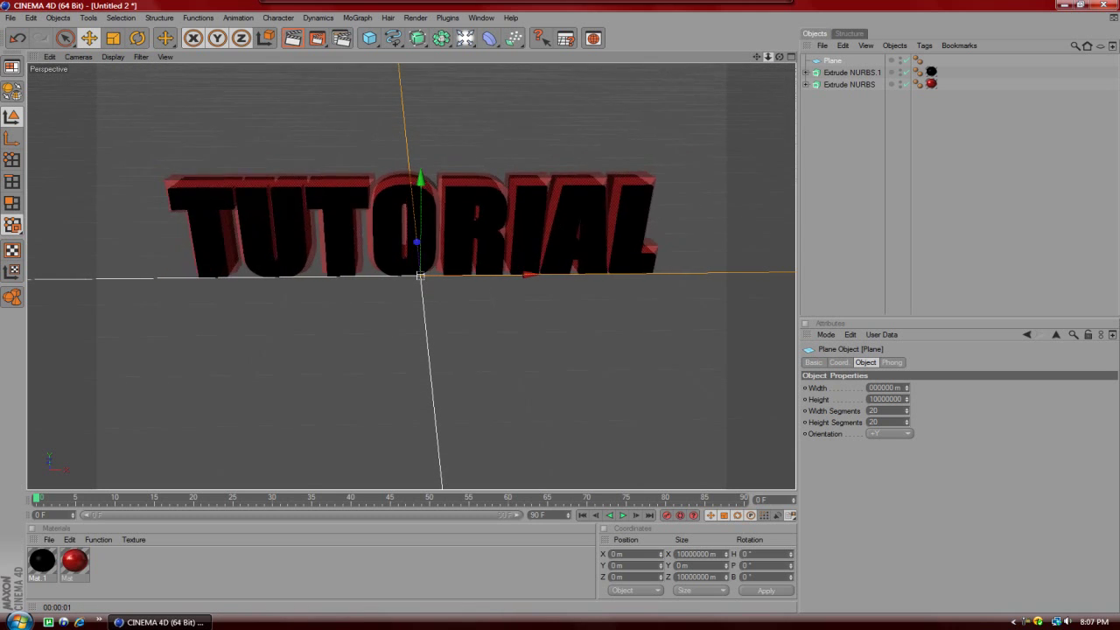
- Add an Omni light and move it up above and behind the TUTORIAL text
left_click(463, 40)
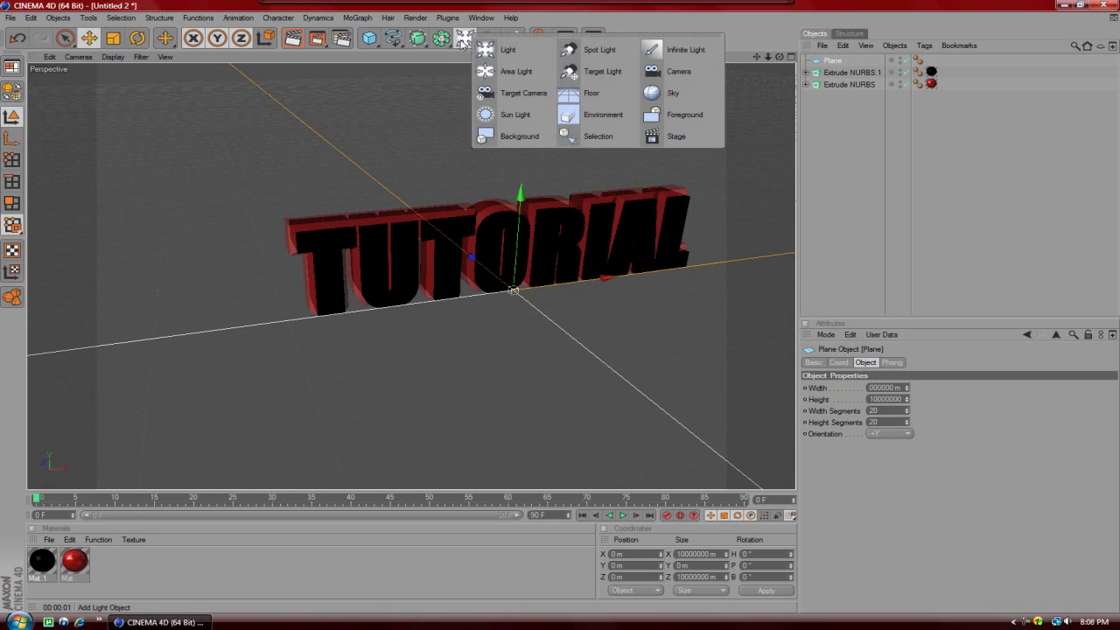
left_click(487, 49)
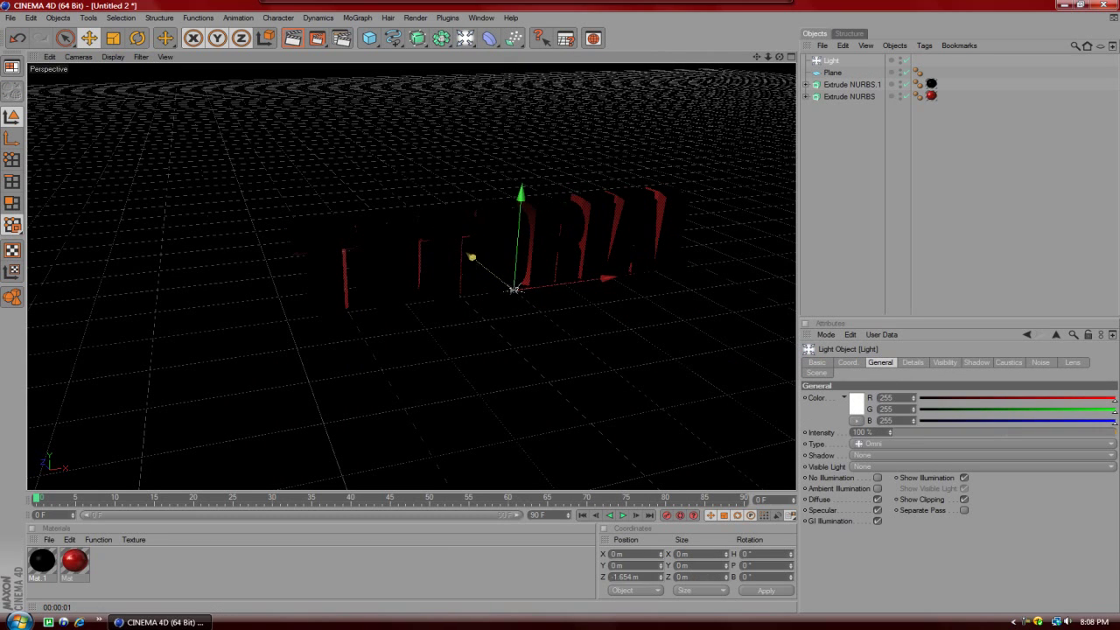
left_click_drag(471, 255, 601, 361)
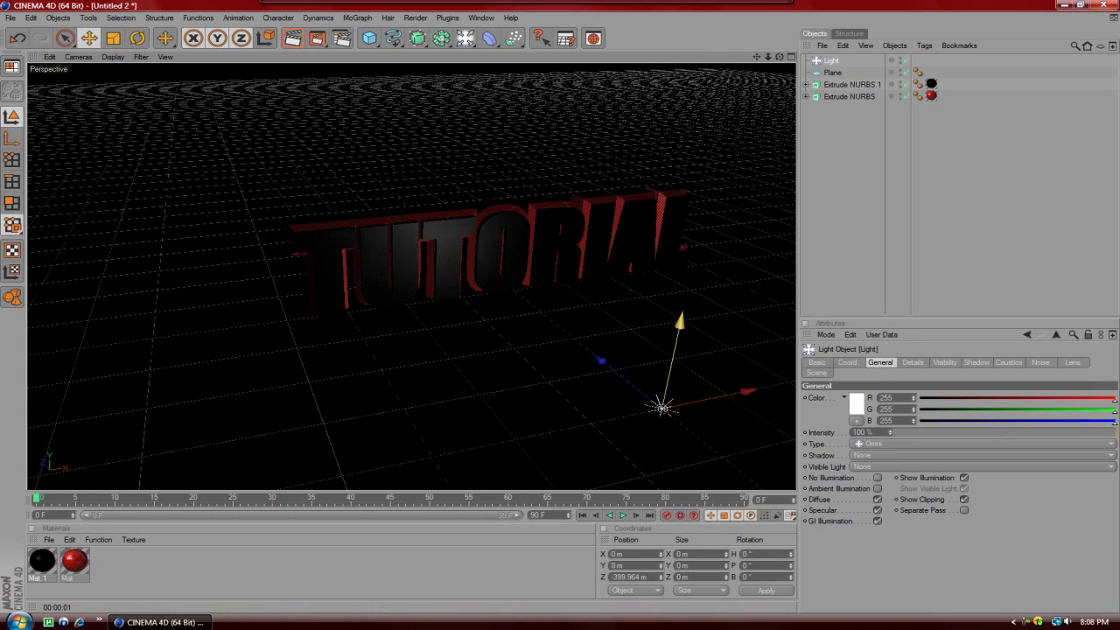
left_click_drag(682, 330, 732, 85)
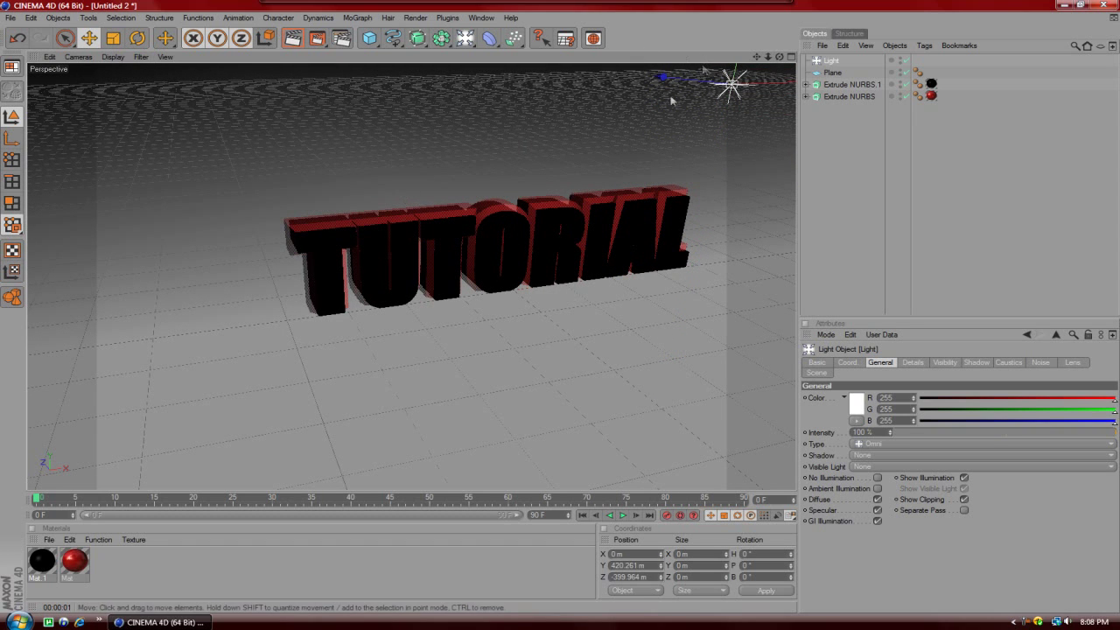
left_click_drag(663, 77, 640, 75)
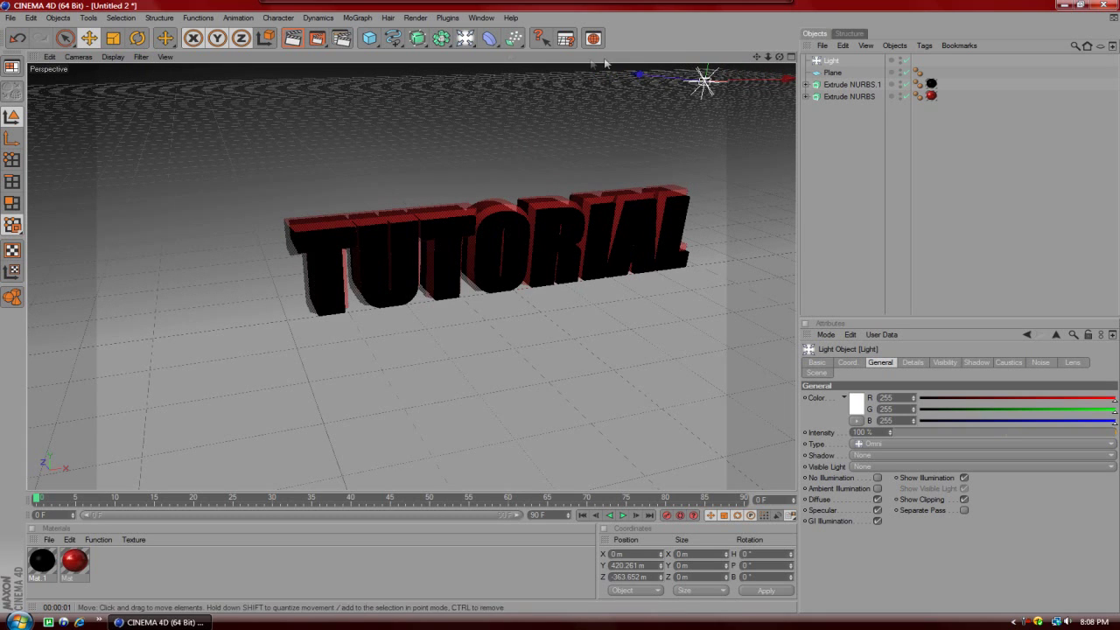
- Tilt the light down about 49 degrees toward the text and render a preview
left_click(137, 38)
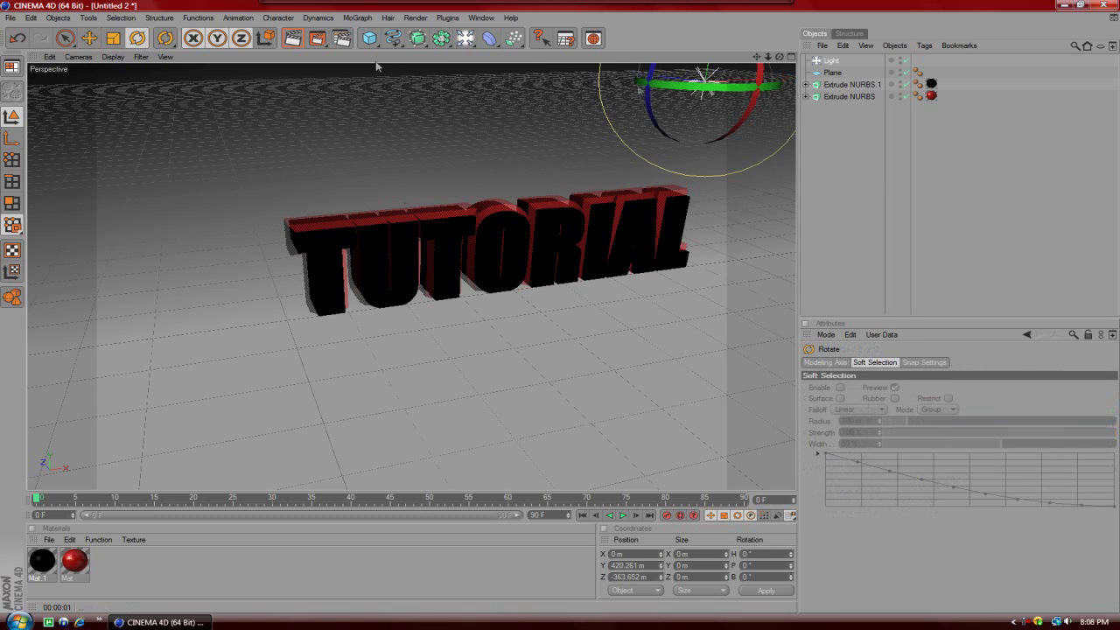
left_click(638, 103)
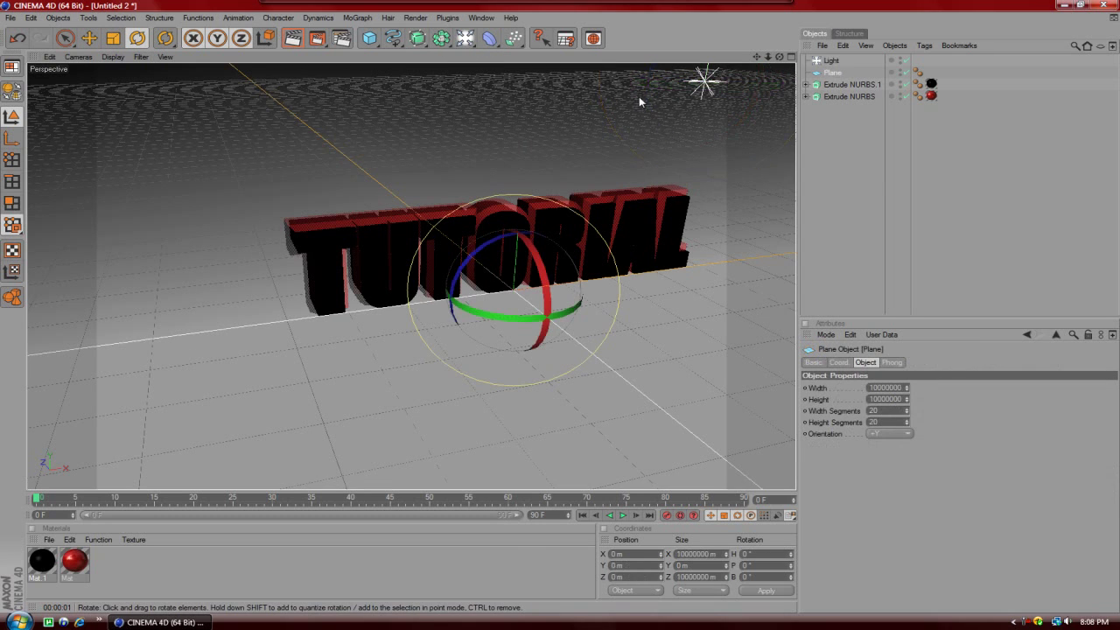
left_click(704, 83)
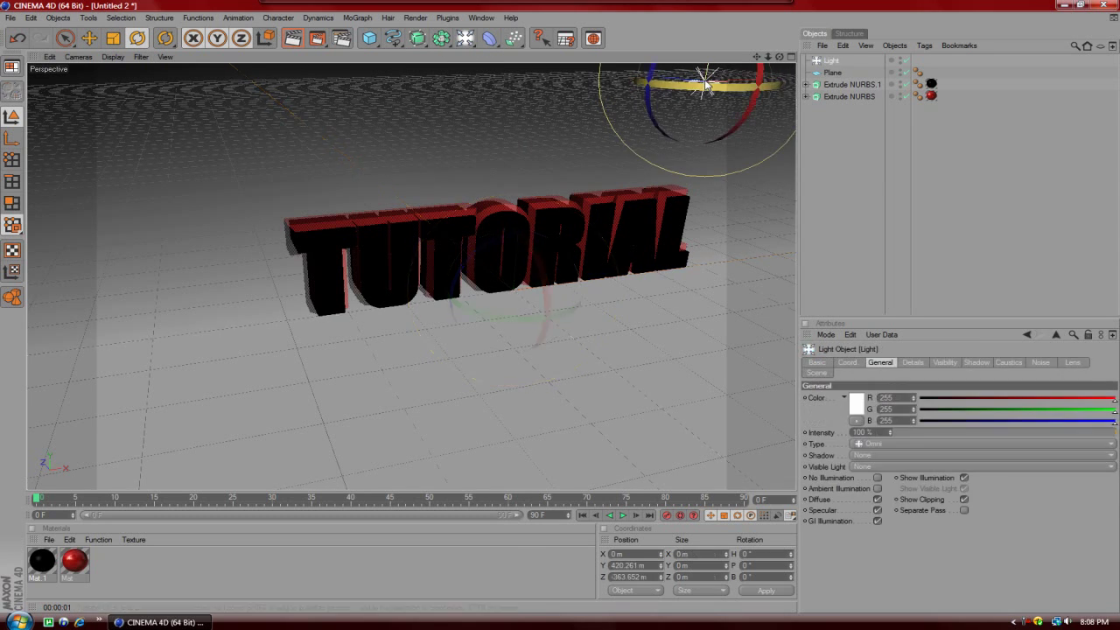
left_click_drag(748, 116, 747, 60)
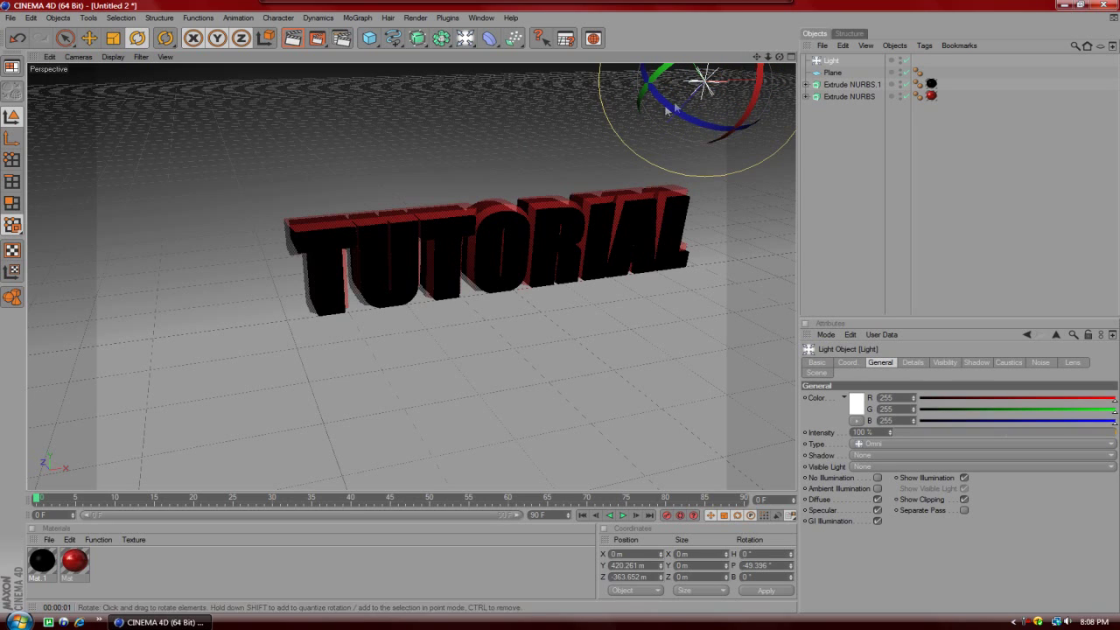
left_click_drag(690, 97, 701, 93)
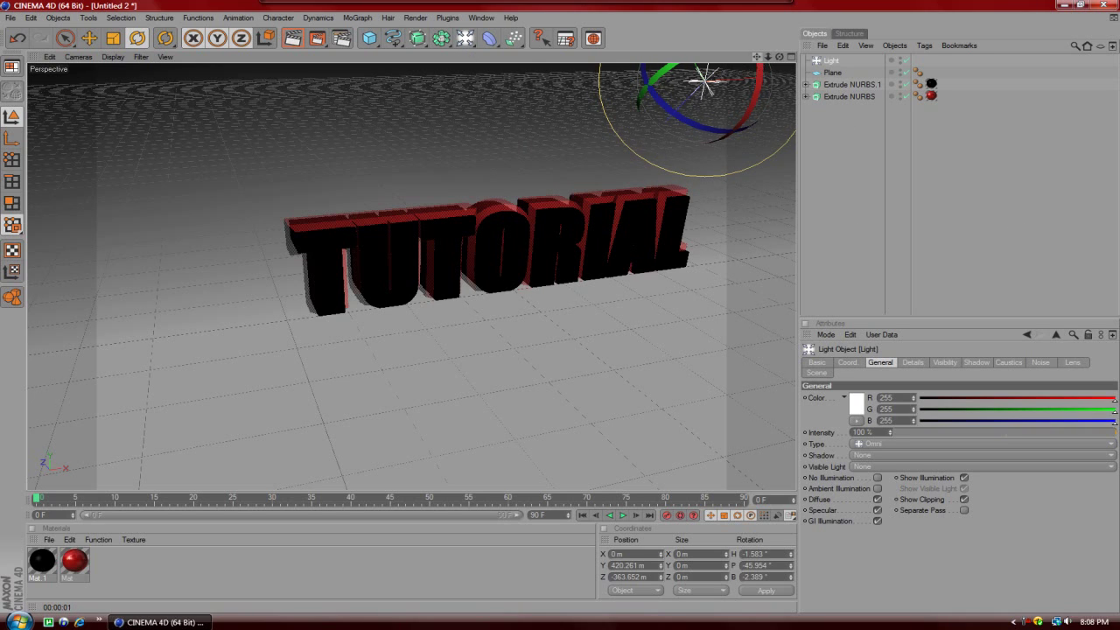
left_click_drag(757, 56, 757, 101)
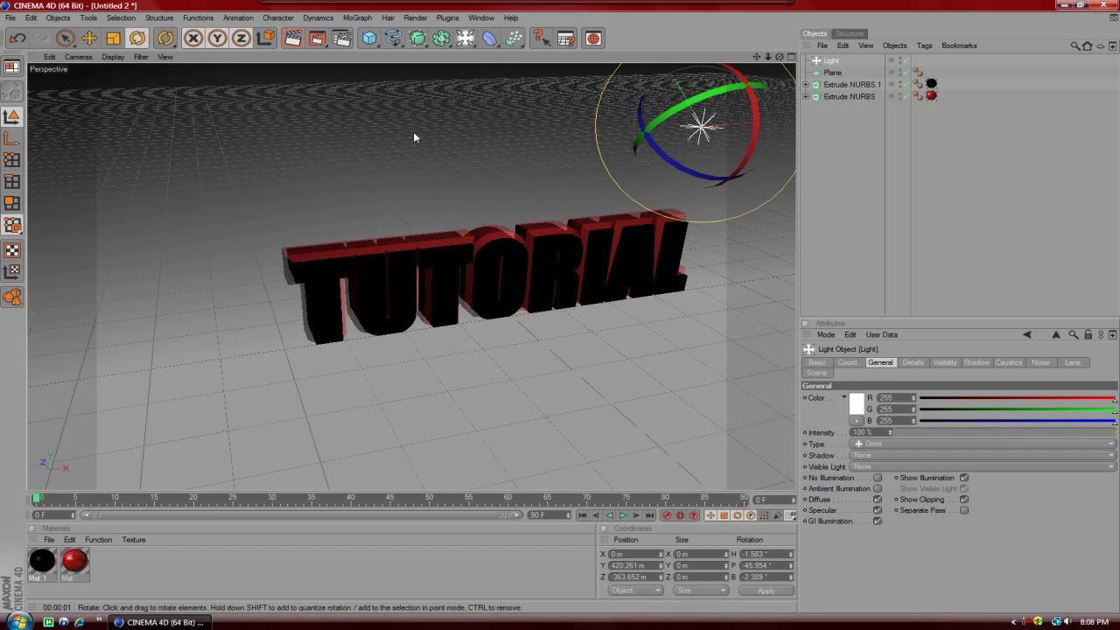
left_click(299, 45)
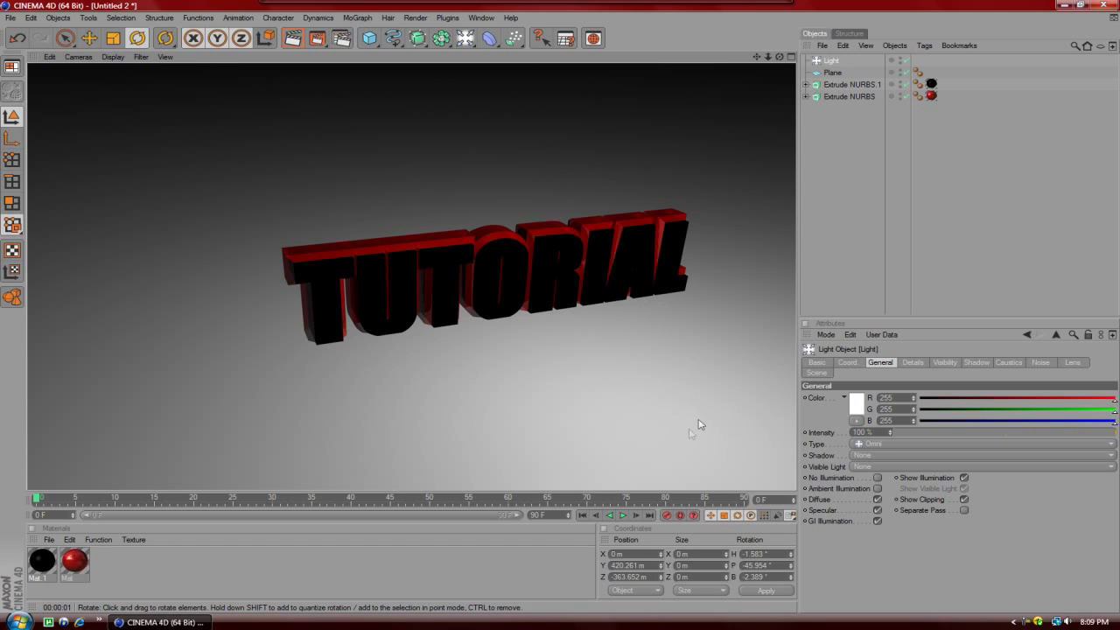
- Move the light further back along its Z axis and test-render the lighting
left_click(759, 442)
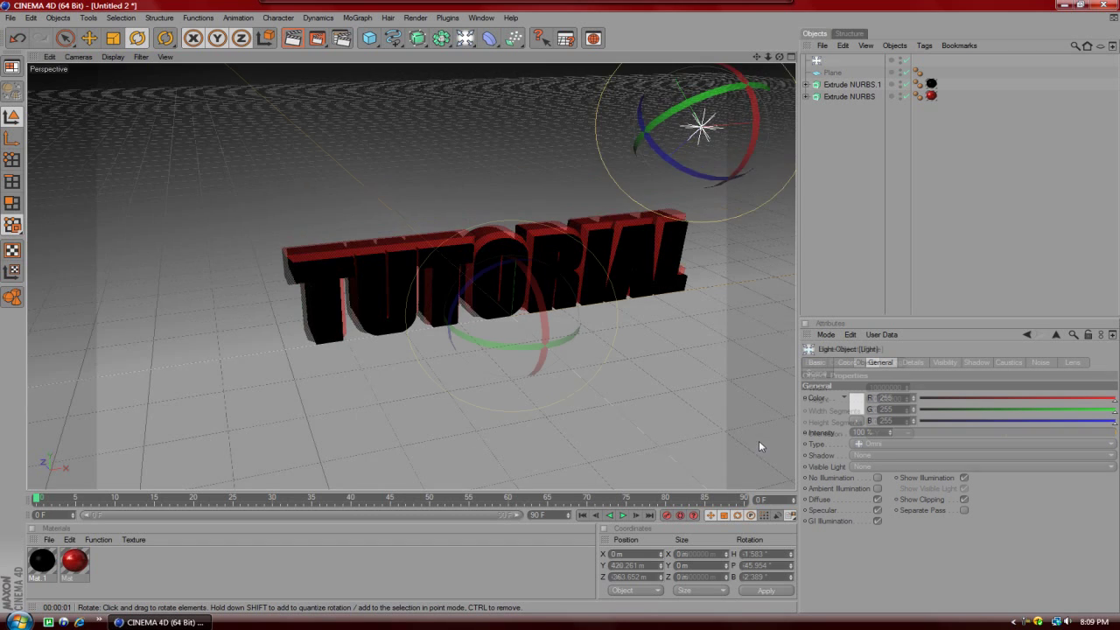
left_click(685, 248)
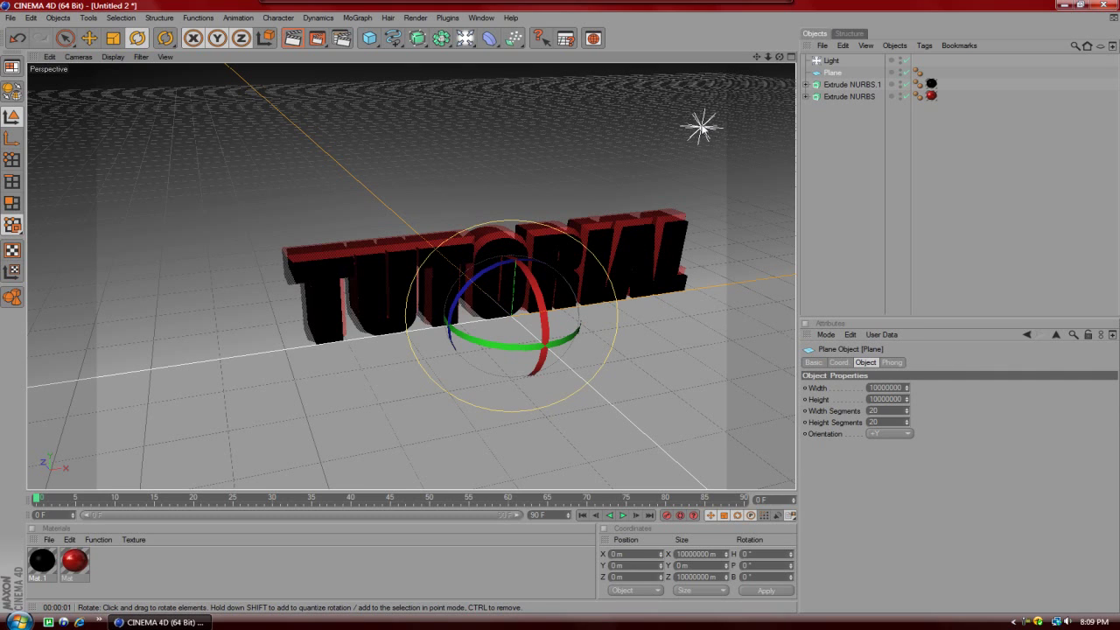
left_click(93, 39)
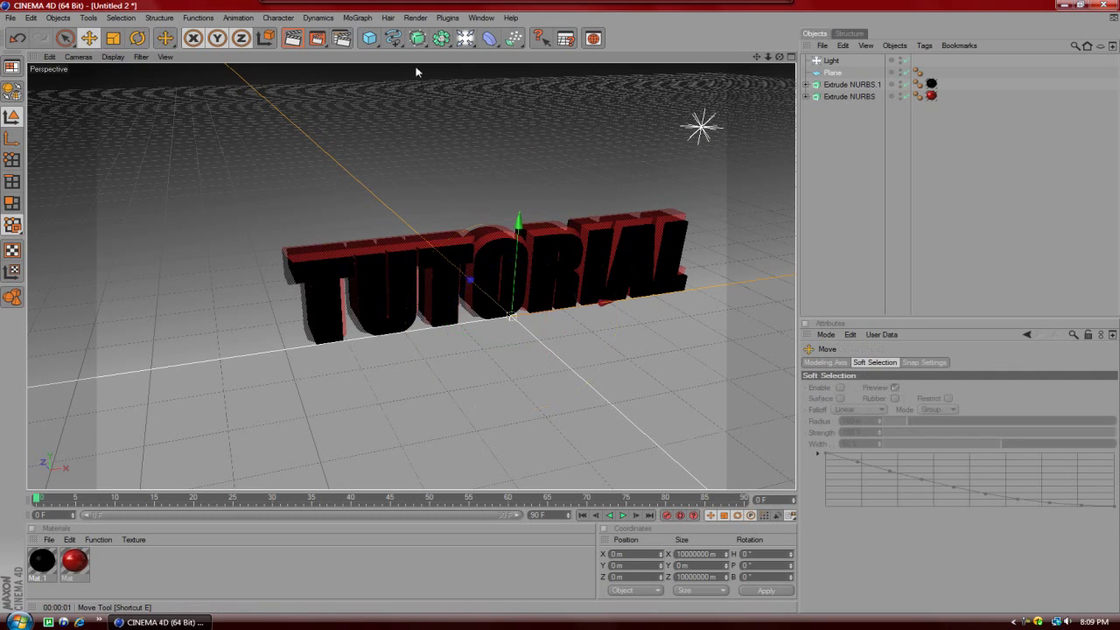
left_click(702, 127)
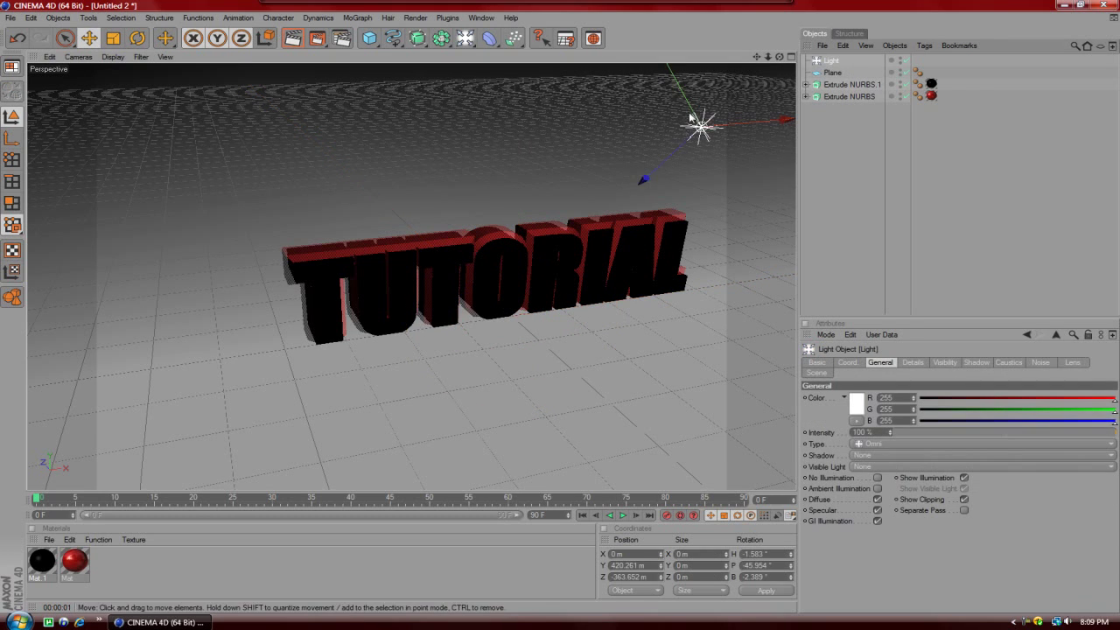
mouse_move(660, 163)
left_mouse_down()
mouse_move(639, 127)
mouse_move(680, 95)
left_mouse_up()
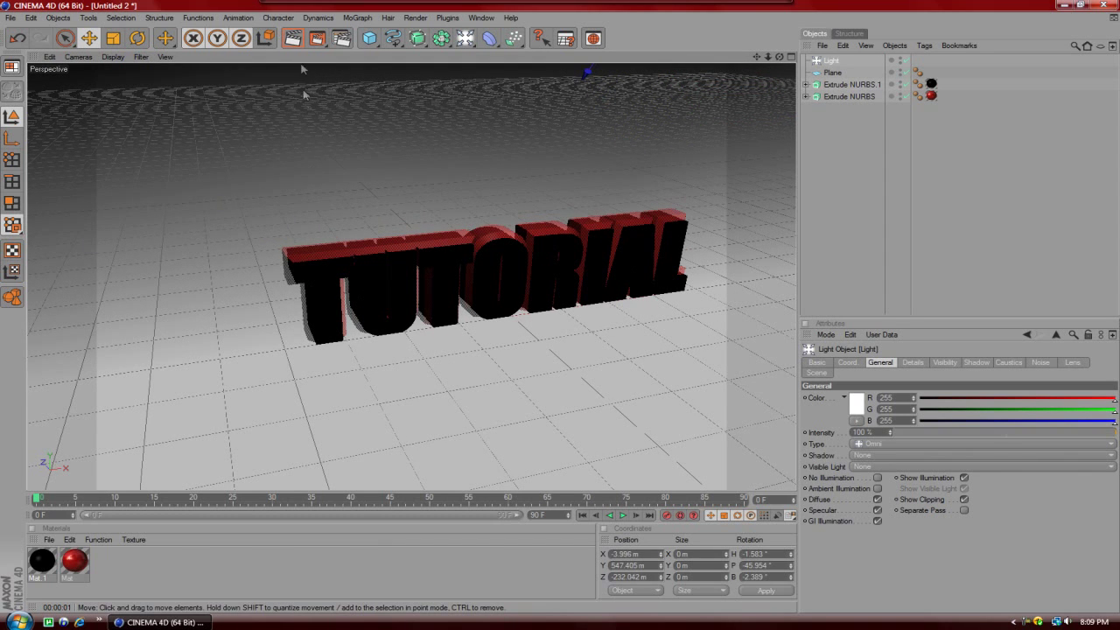
left_click(292, 38)
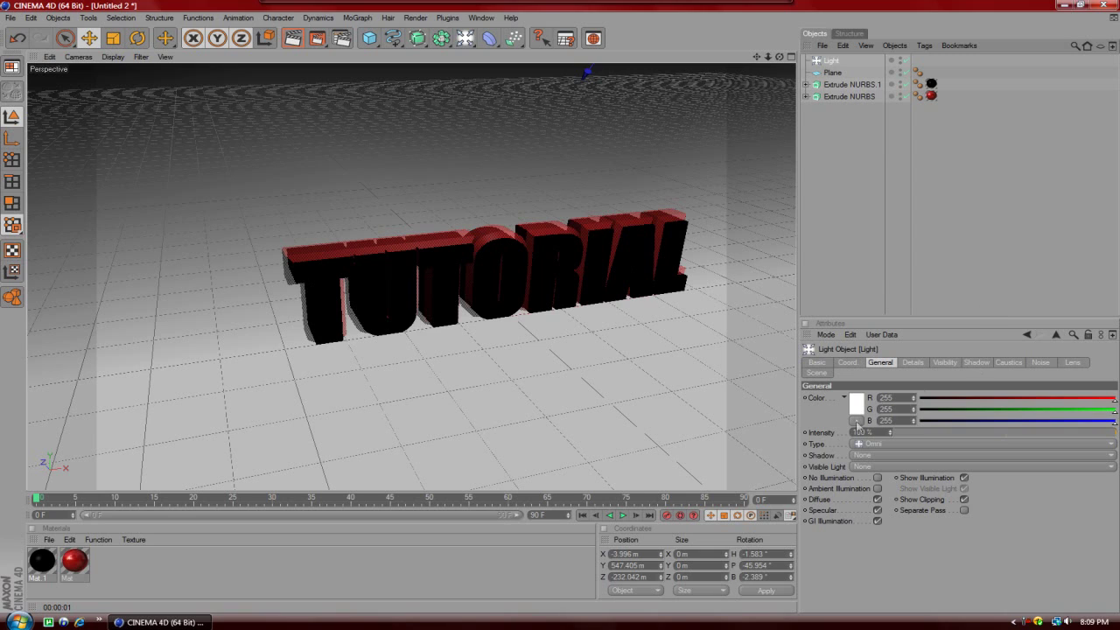
- Set the light's Shadow to Area and render to check the soft letter shadows
left_click(861, 456)
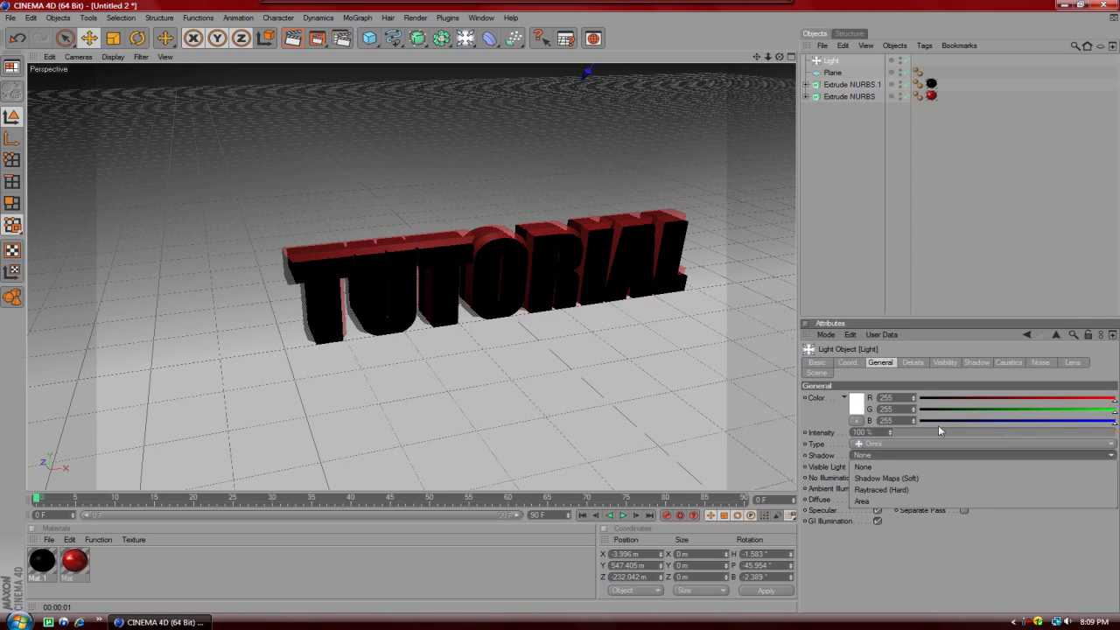
left_click(875, 502)
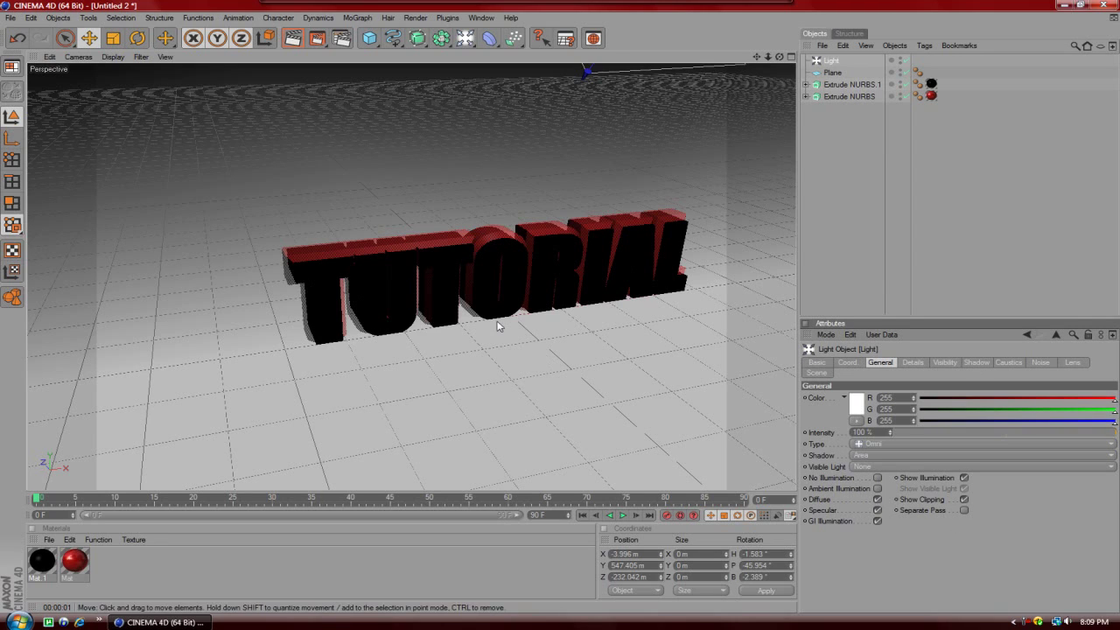
left_click(285, 43)
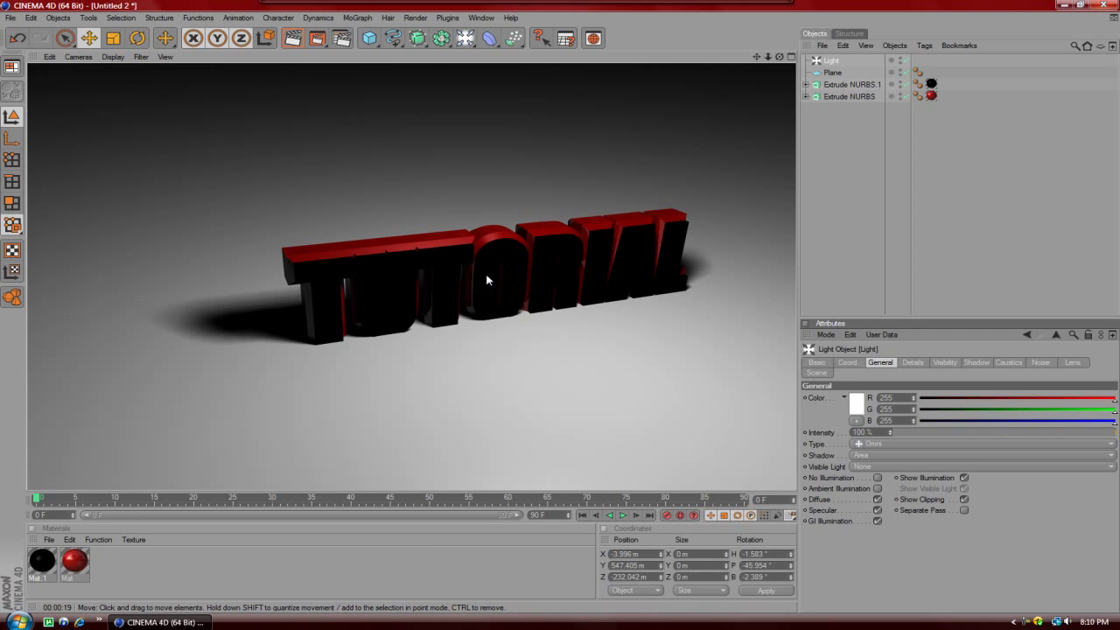
left_click(424, 270)
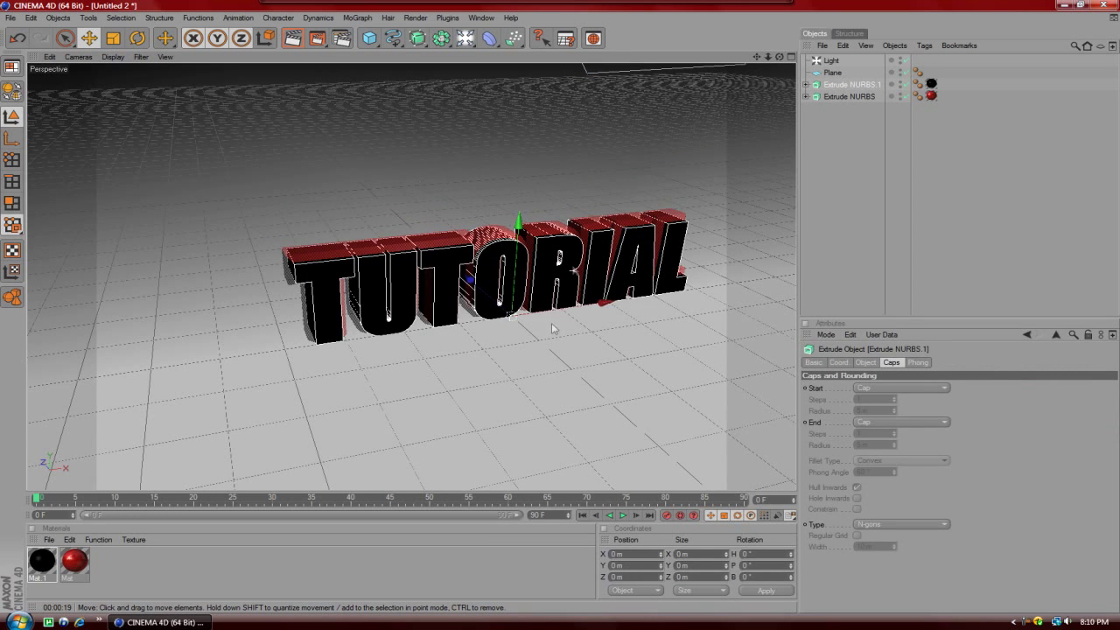
- Reselect the light and bring up the lights and cameras flyout
left_click(832, 72)
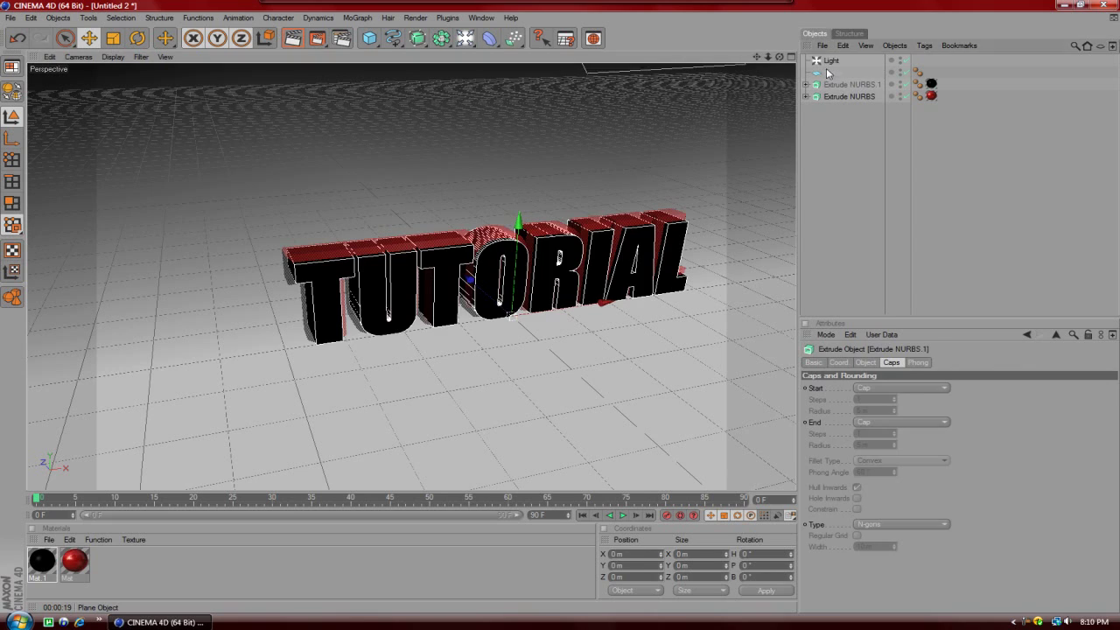
left_click(831, 61)
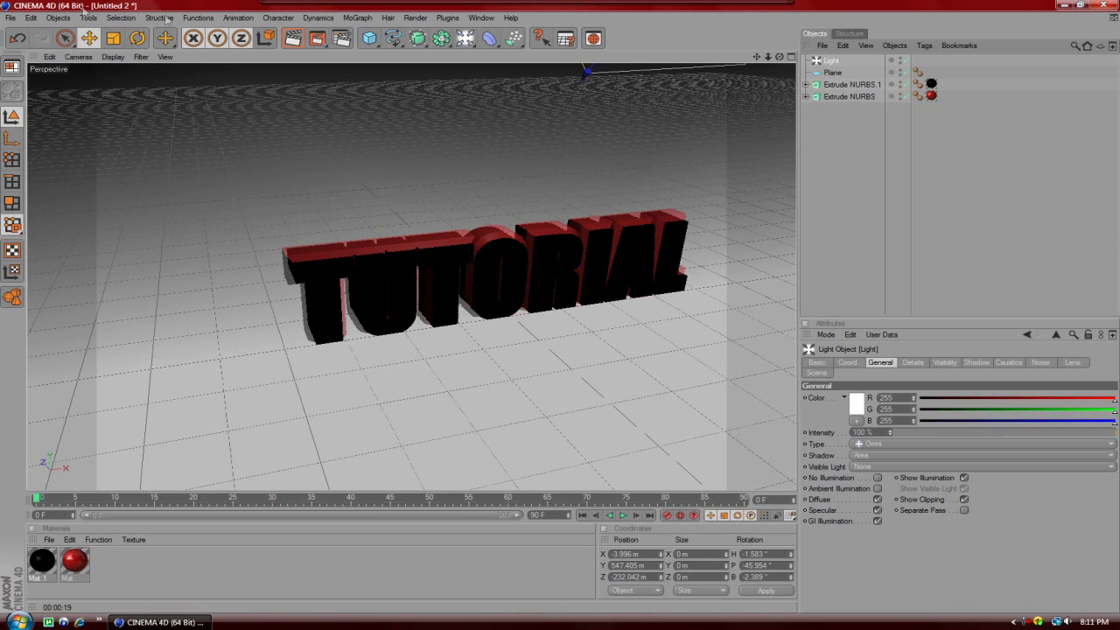
left_click(466, 38)
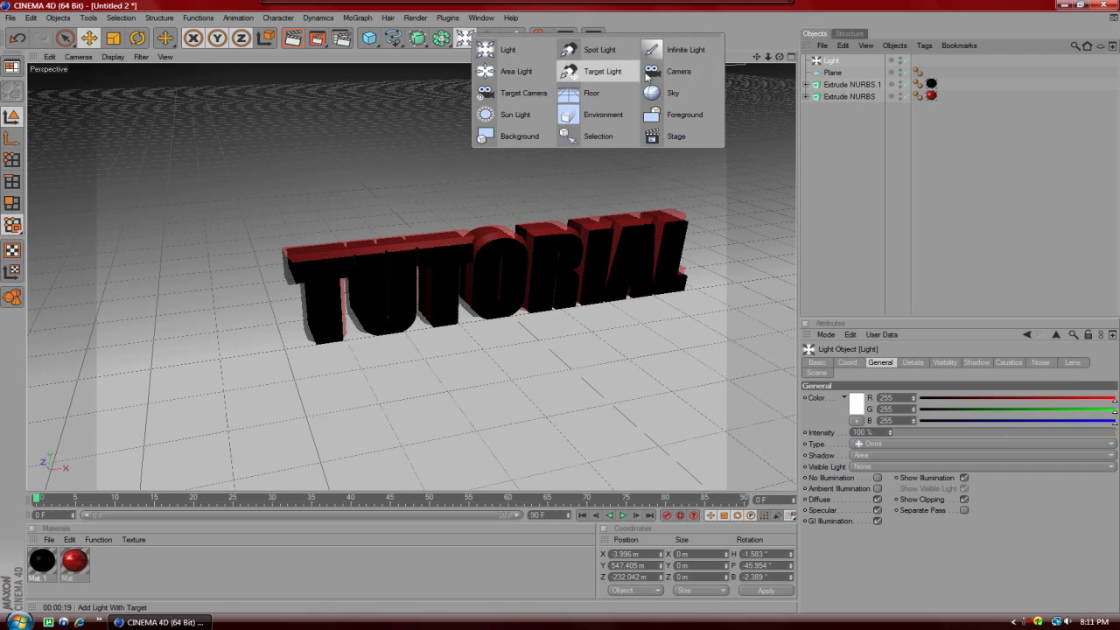
- Add a Camera to the scene and look through it via Cameras > Scene Cameras
left_click(676, 71)
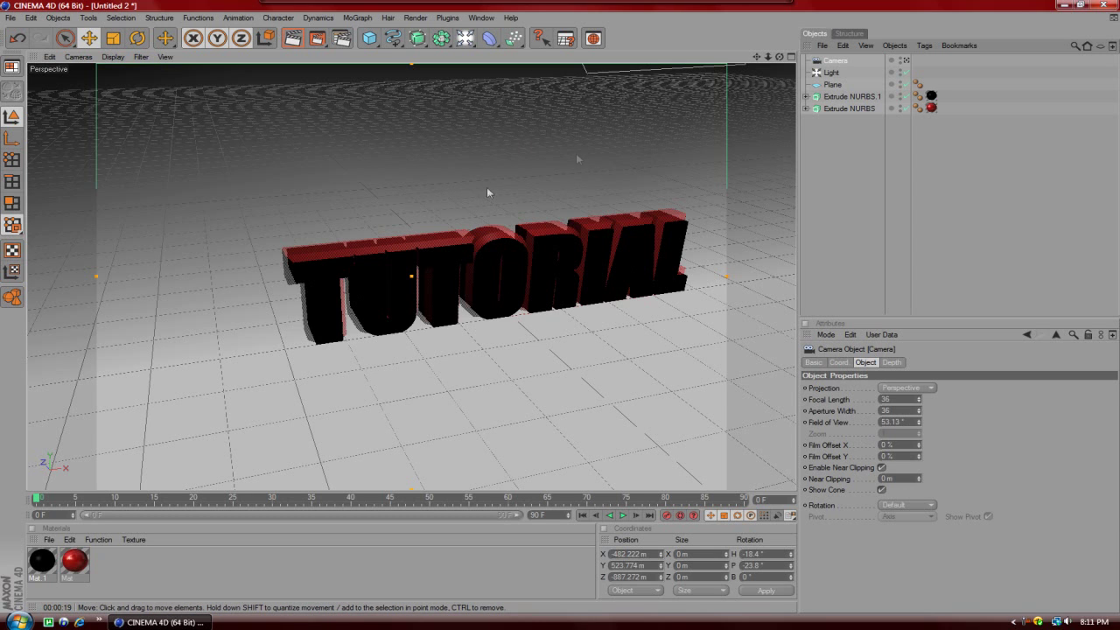
scroll(435, 264, "down", 5)
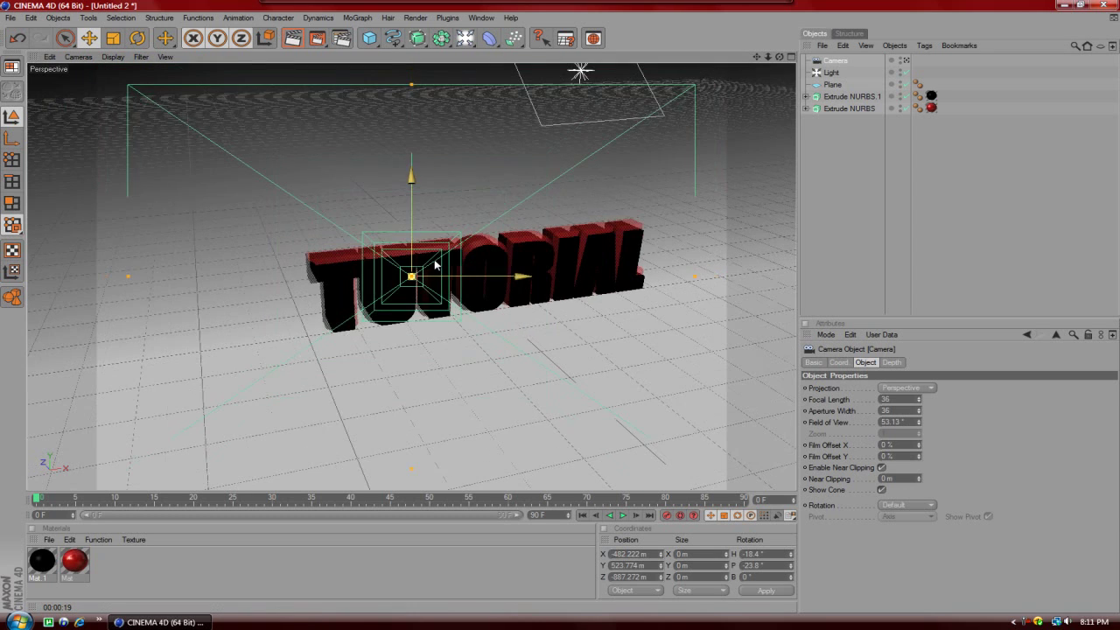
scroll(435, 265, "down", 3)
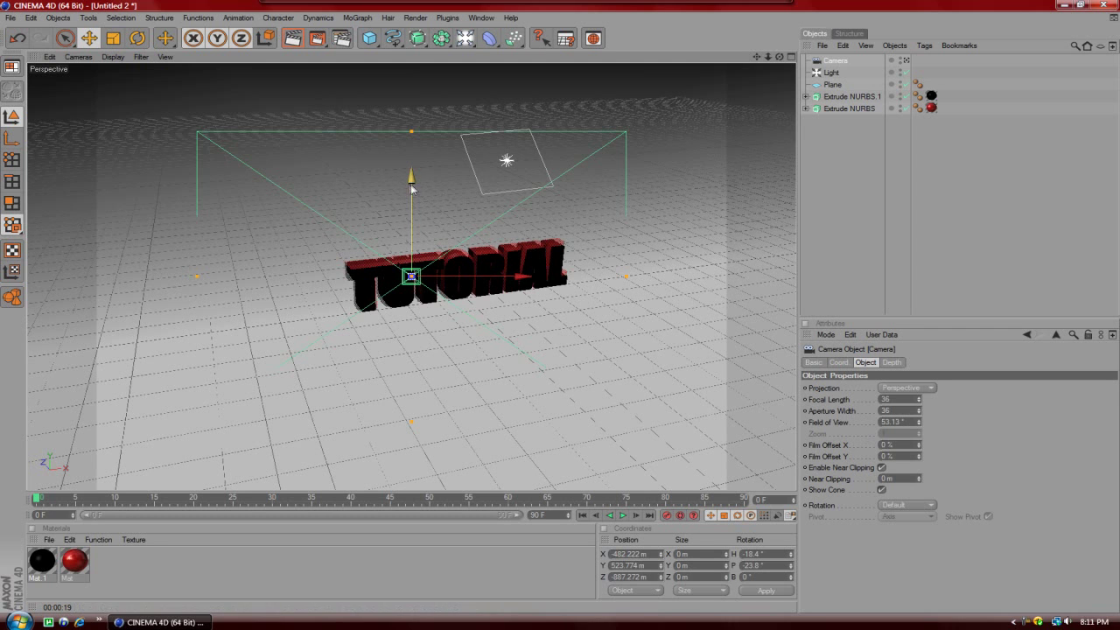
scroll(473, 275, "up", 8)
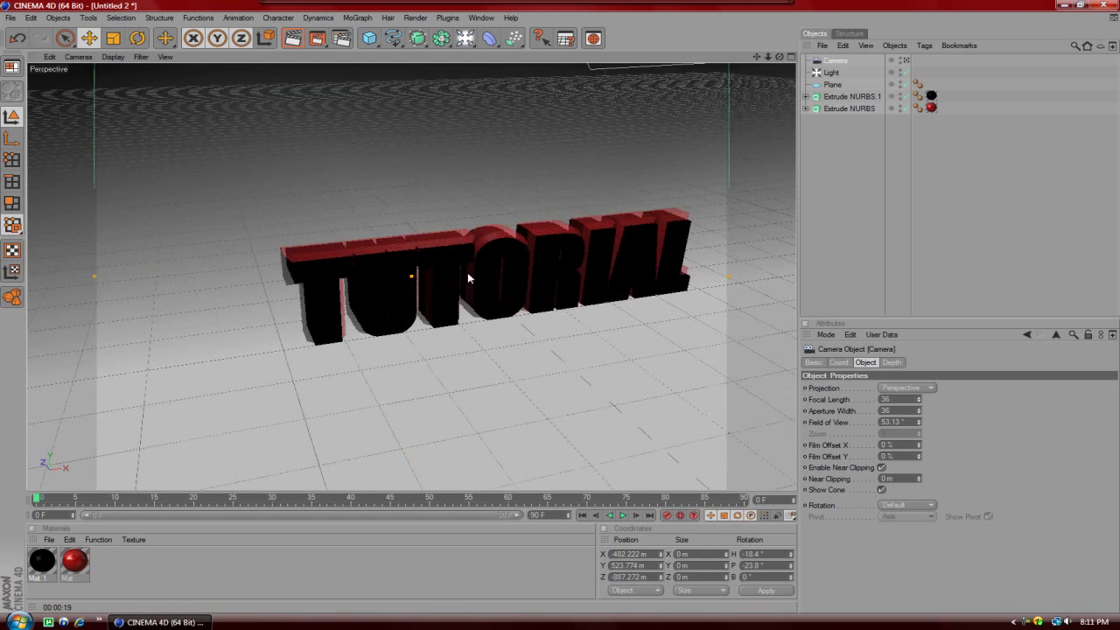
scroll(467, 274, "down", 5)
scroll(468, 274, "up", 6)
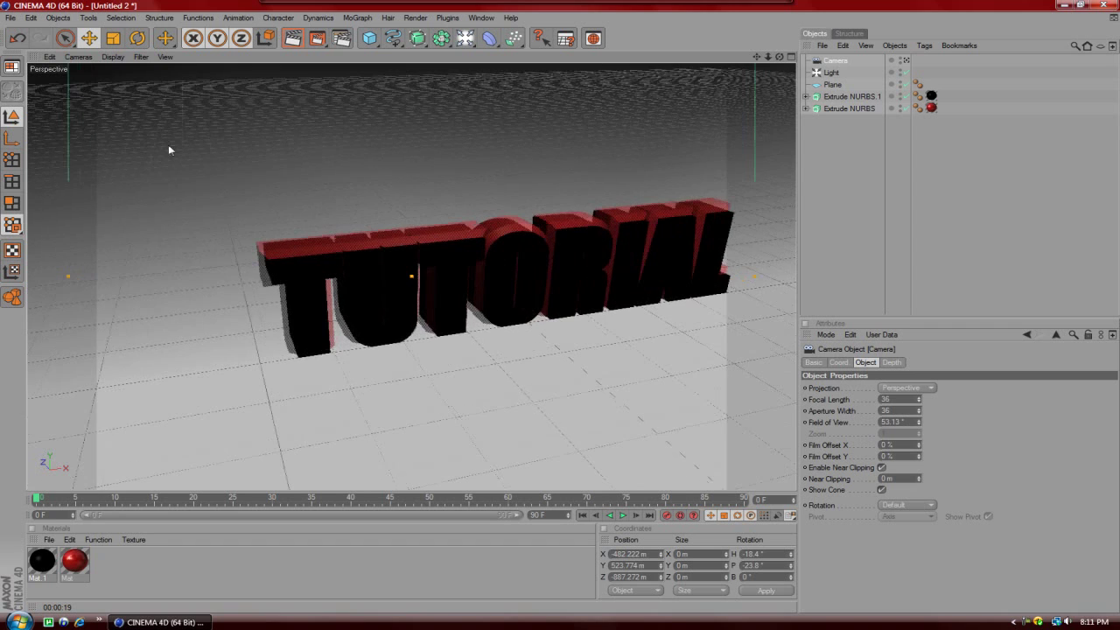
left_click(78, 57)
mouse_move(141, 74)
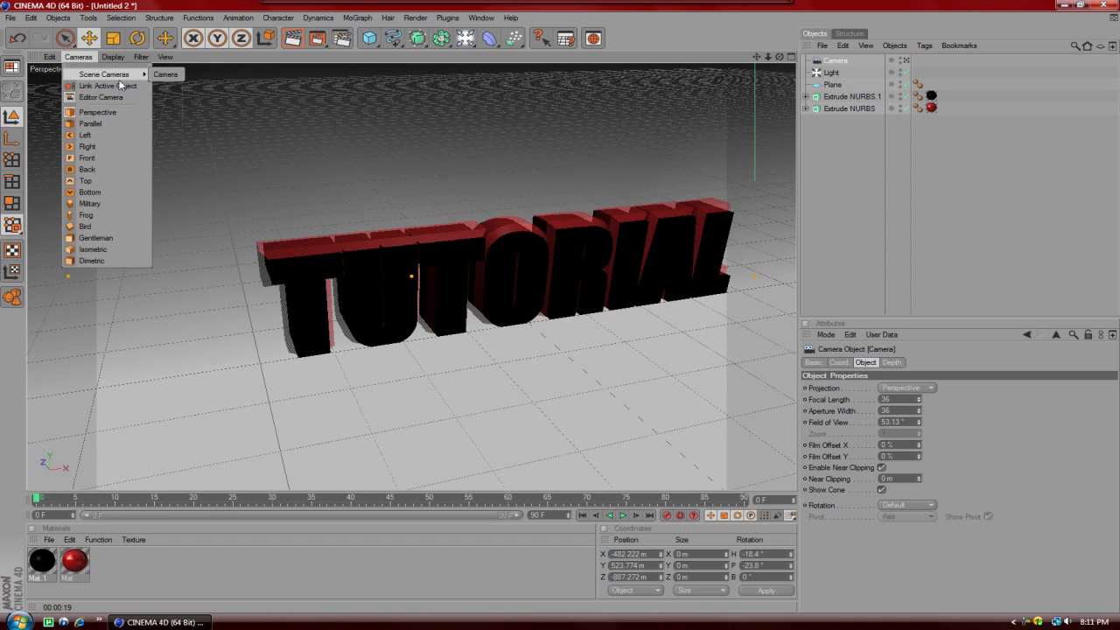
left_click(165, 74)
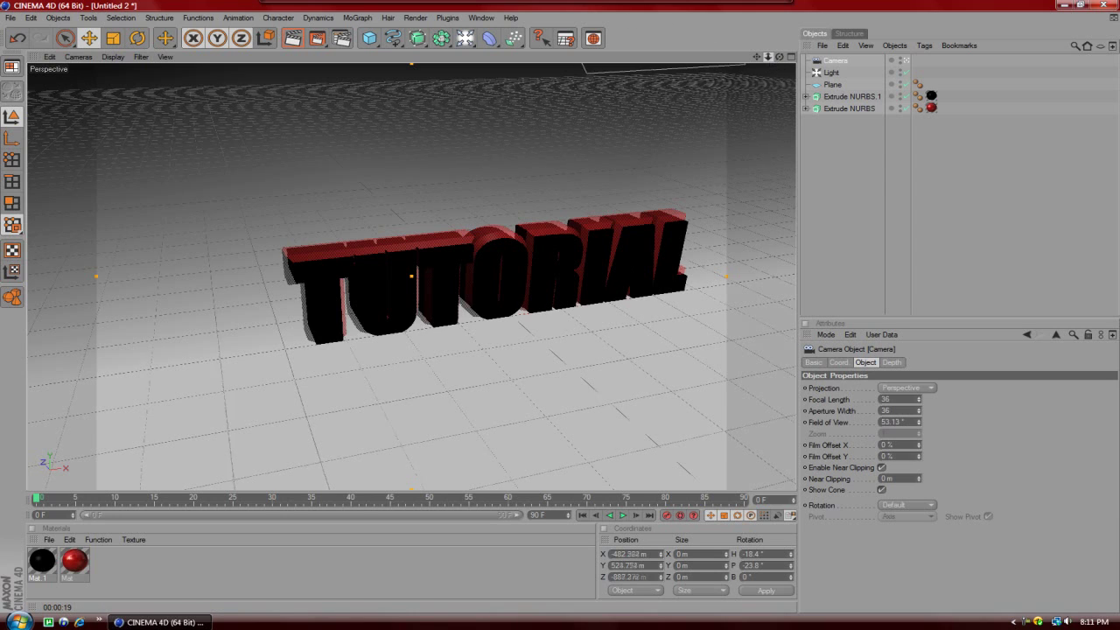
- Position the camera's opening view across the floor grid for frame 0
left_click_drag(770, 56, 766, 58)
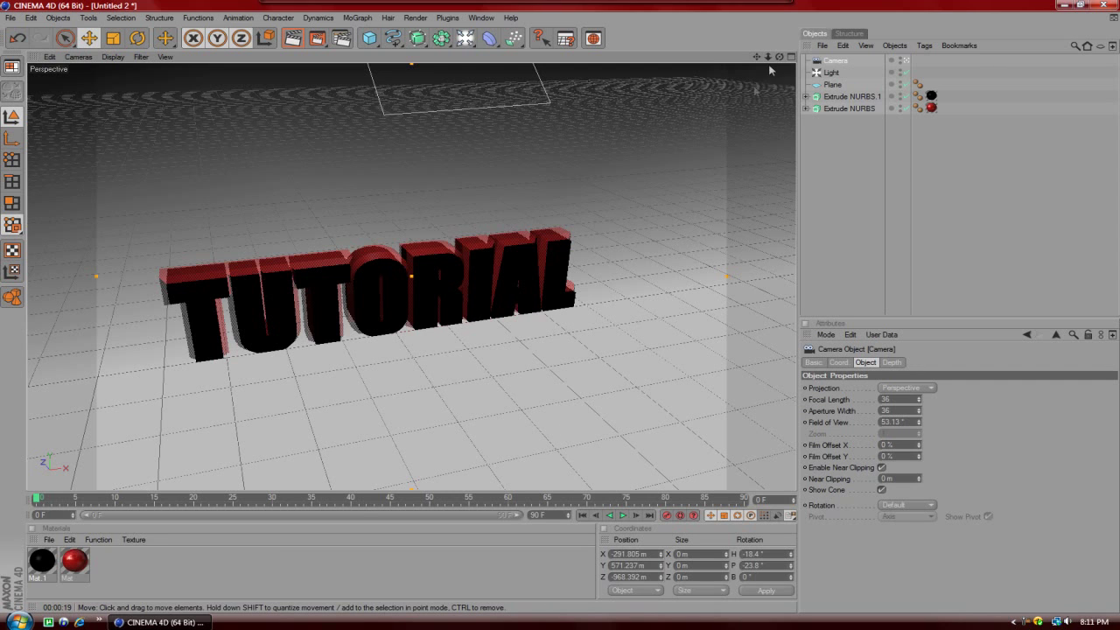
mouse_move(771, 60)
left_mouse_down()
mouse_move(760, 57)
mouse_move(779, 59)
left_mouse_up()
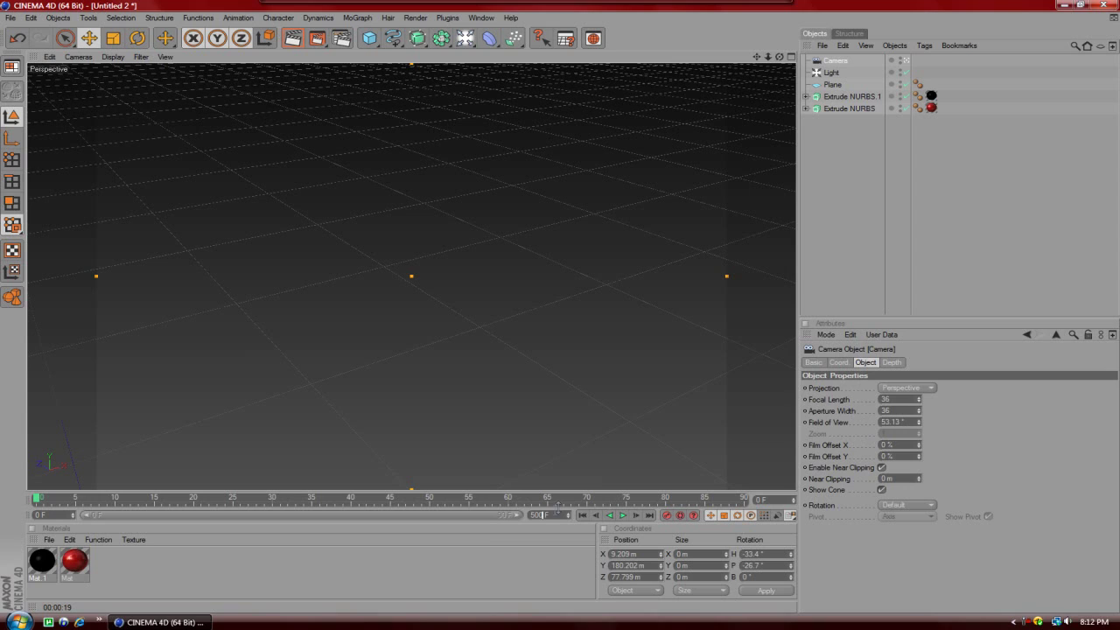
left_click(539, 515)
- Set the animation end frame to 500 F and enable Automatic Keyframing
left_click(549, 516)
key("Return")
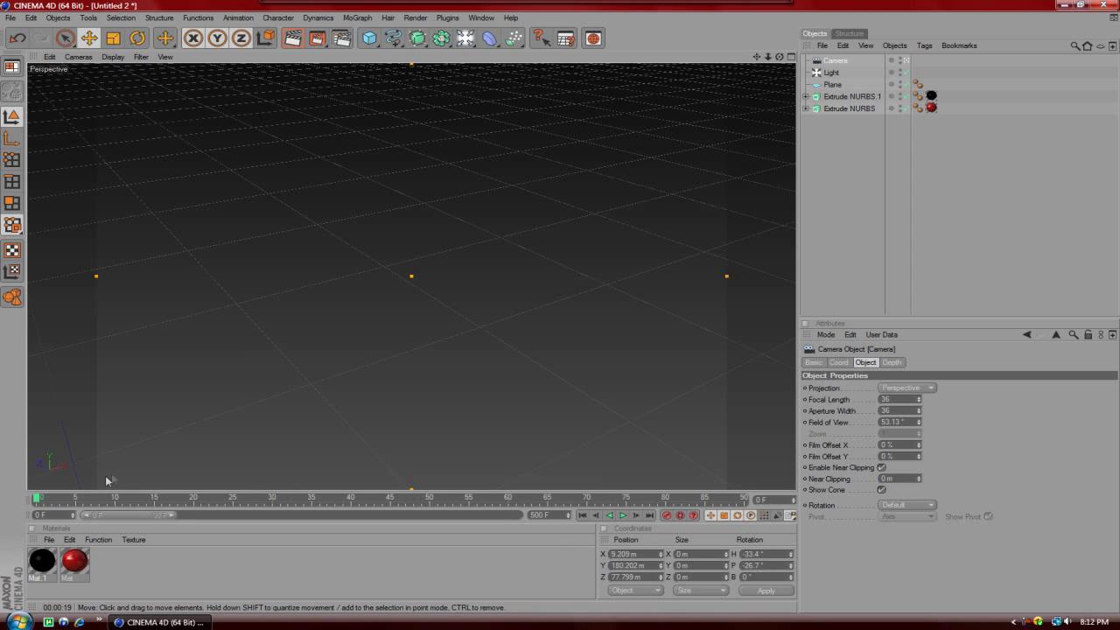
mouse_move(37, 501)
left_mouse_down()
mouse_move(431, 509)
mouse_move(31, 501)
left_mouse_up()
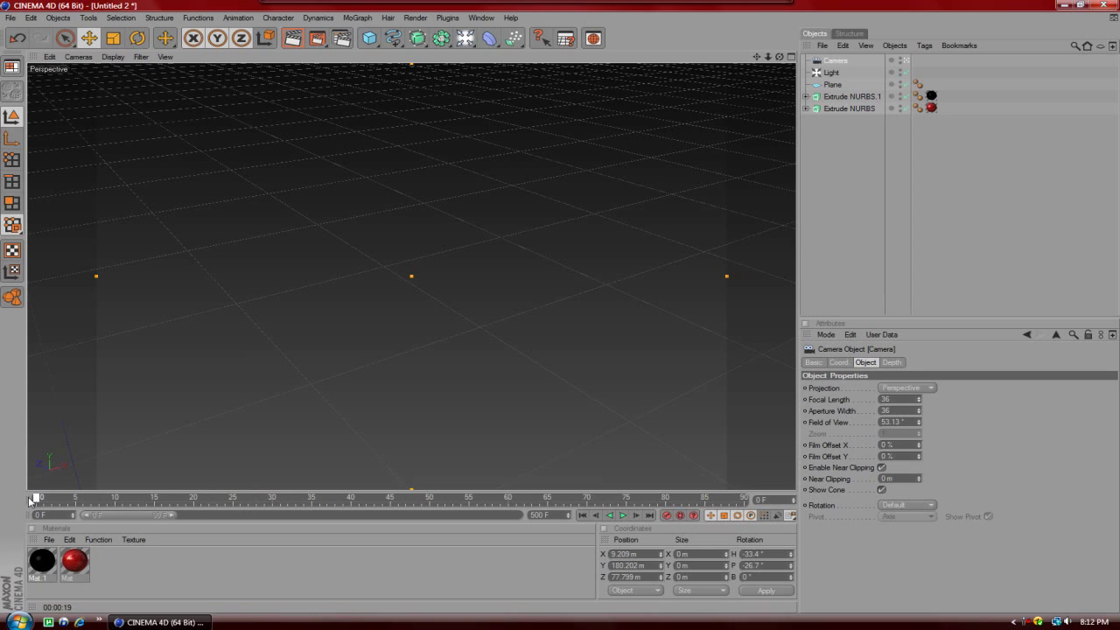
left_click(679, 517)
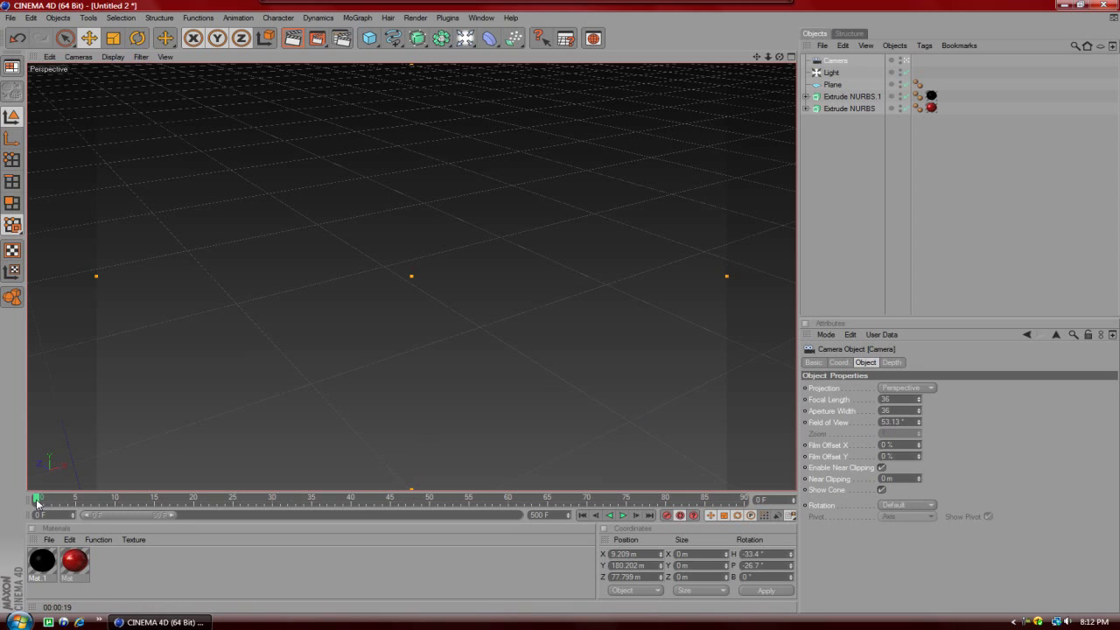
left_click_drag(37, 501, 429, 499)
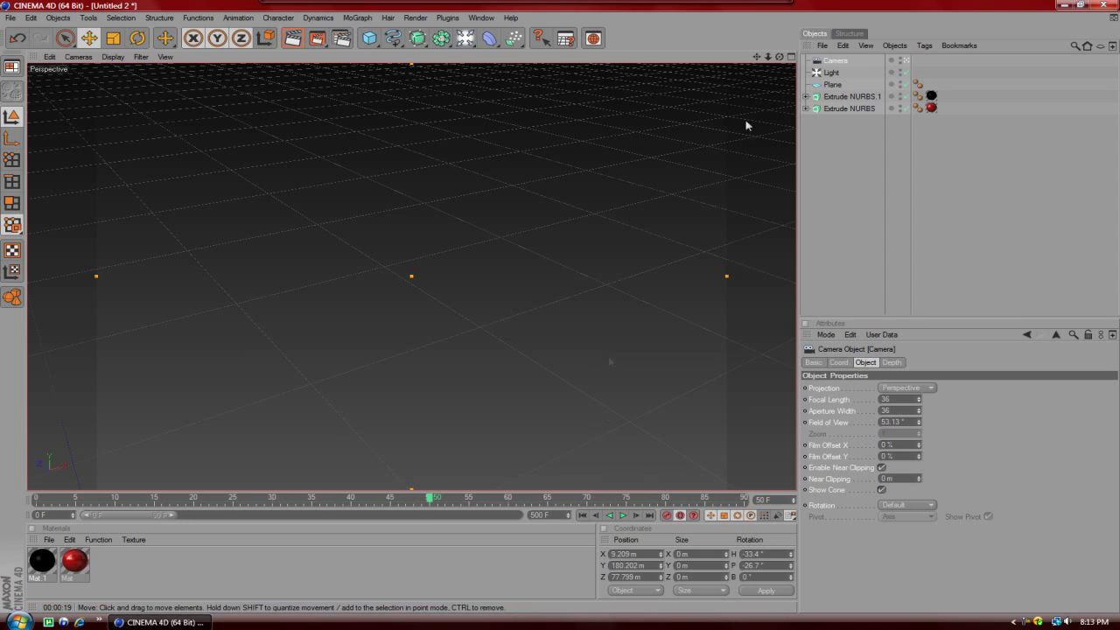
- At frame 50, pull the camera back until the whole TUTORIAL text fits
left_click_drag(771, 59, 701, 64)
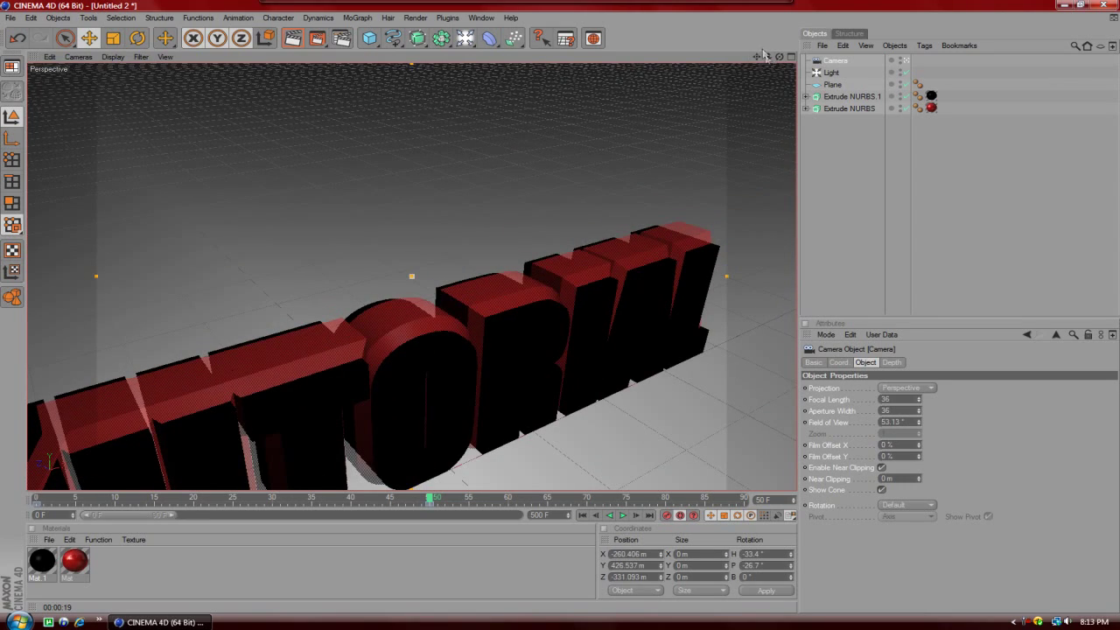
mouse_move(773, 63)
left_mouse_down()
mouse_move(695, 66)
mouse_move(781, 53)
mouse_move(761, 61)
left_mouse_up()
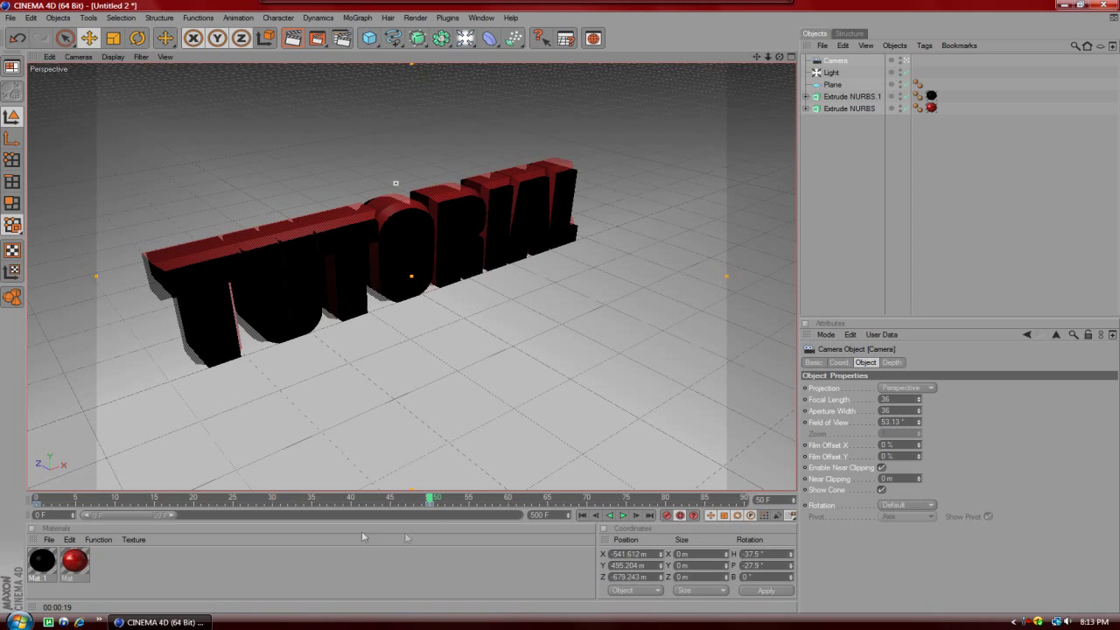
left_click_drag(133, 515, 175, 507)
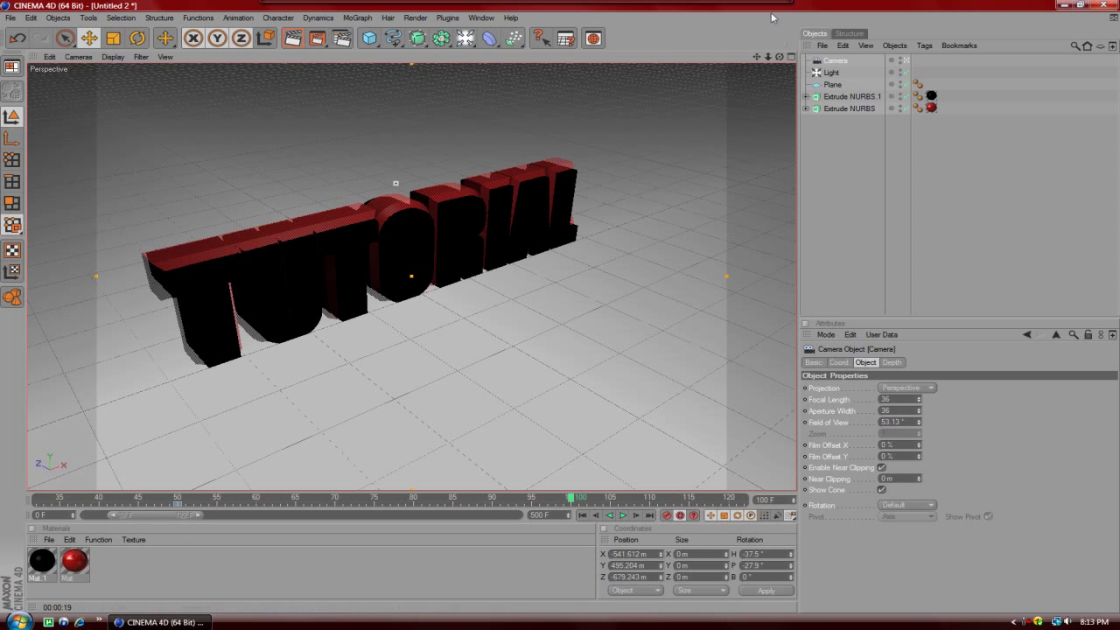
- At frame 100, move the camera in and orbit it to a side view of the text
left_click_drag(767, 59, 469, 236)
left_click_drag(767, 60, 498, 79)
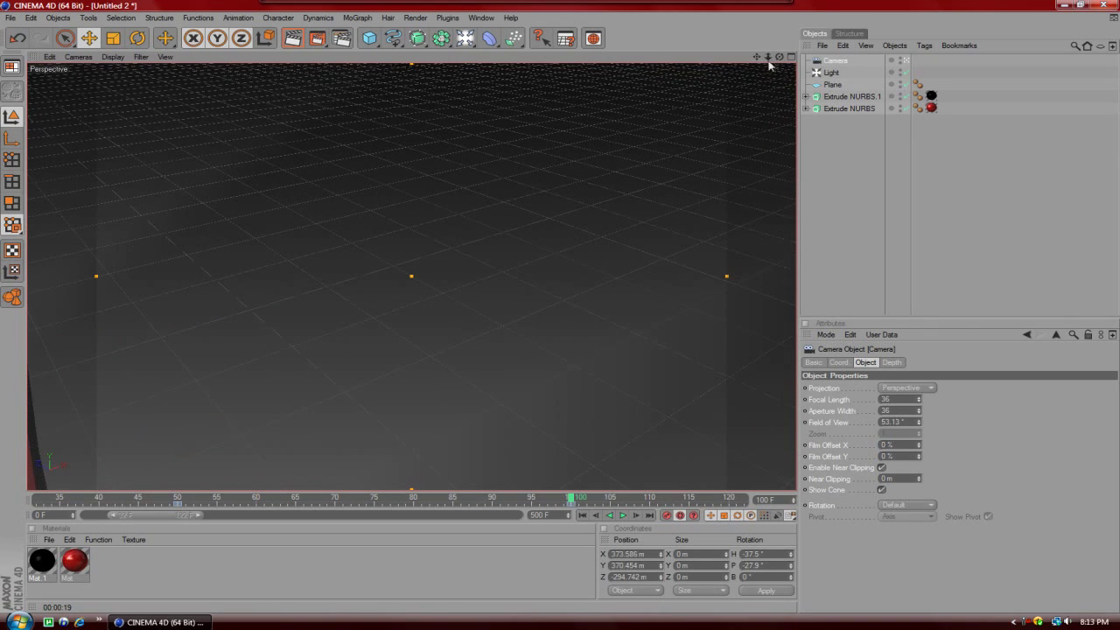
left_click_drag(780, 56, 816, 35)
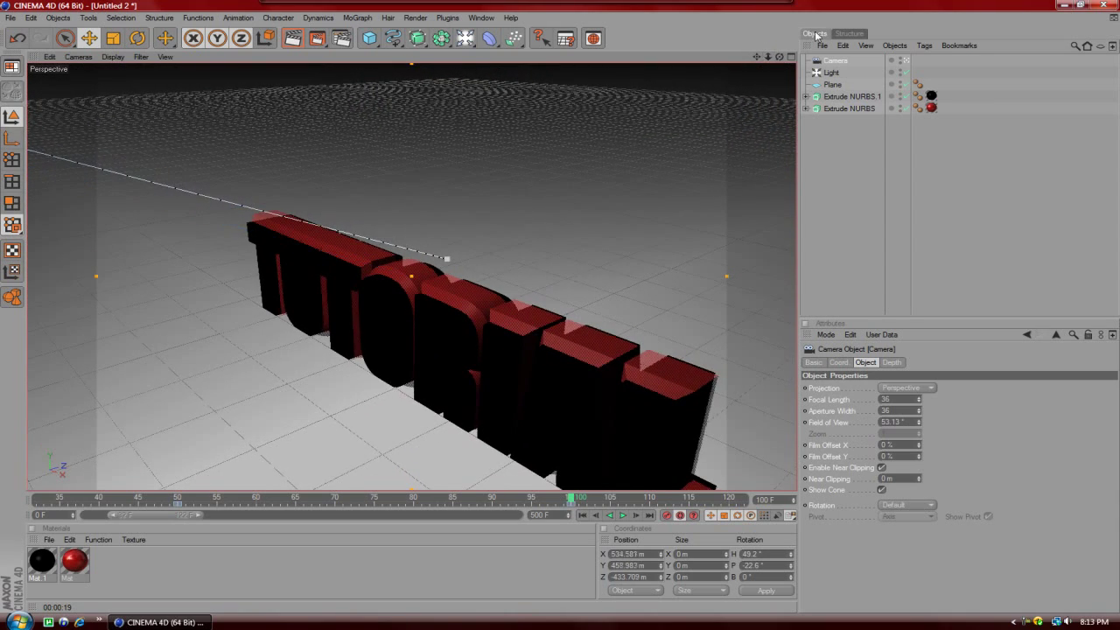
left_click_drag(760, 59, 782, 61)
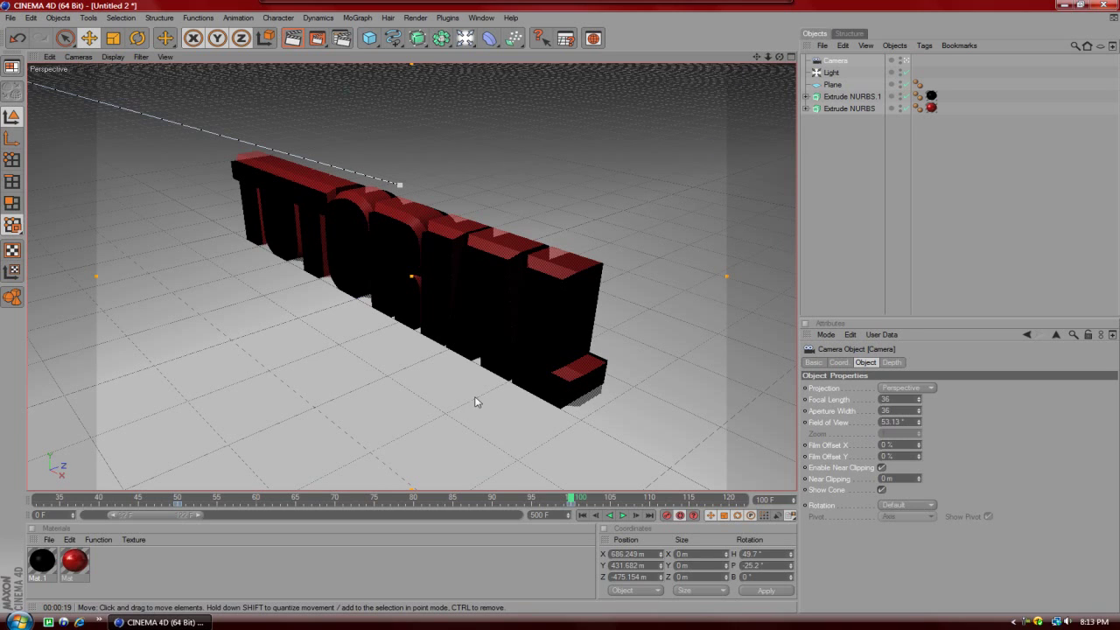
left_click_drag(181, 519, 209, 519)
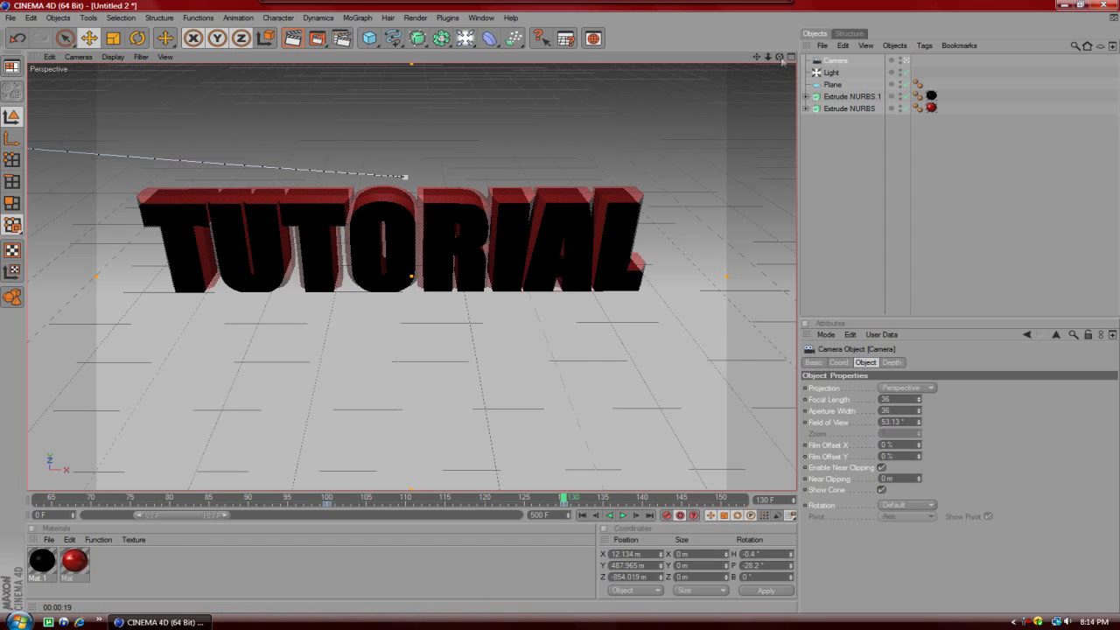
- Key the camera facing TUTORIAL head-on at frame 130, then flying close through it at frame 145
left_click_drag(781, 63, 761, 60)
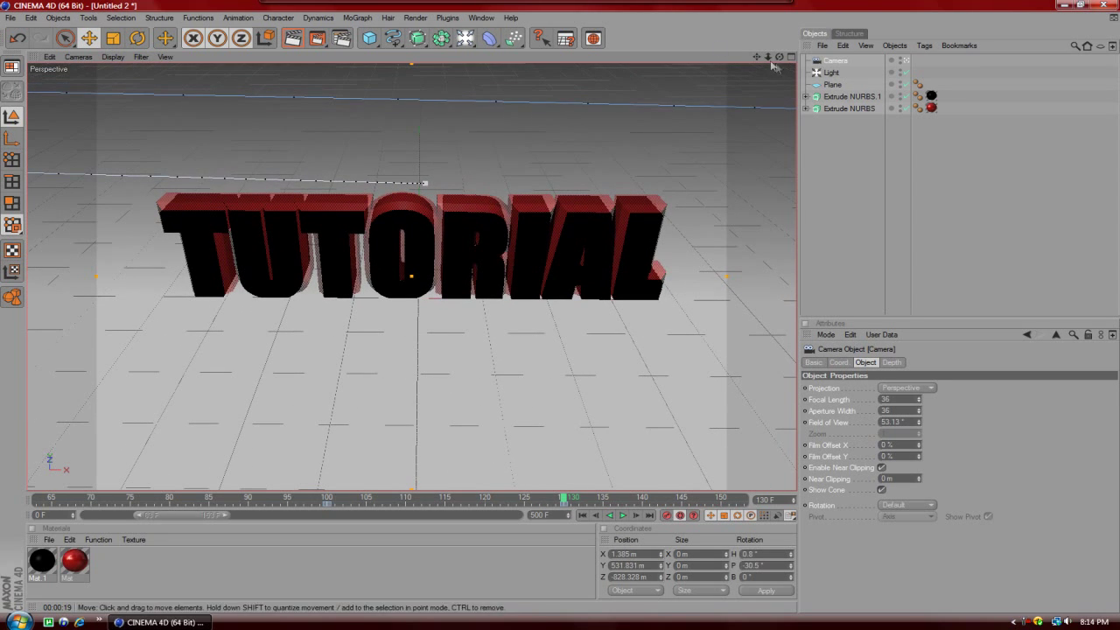
left_click_drag(566, 505, 650, 506)
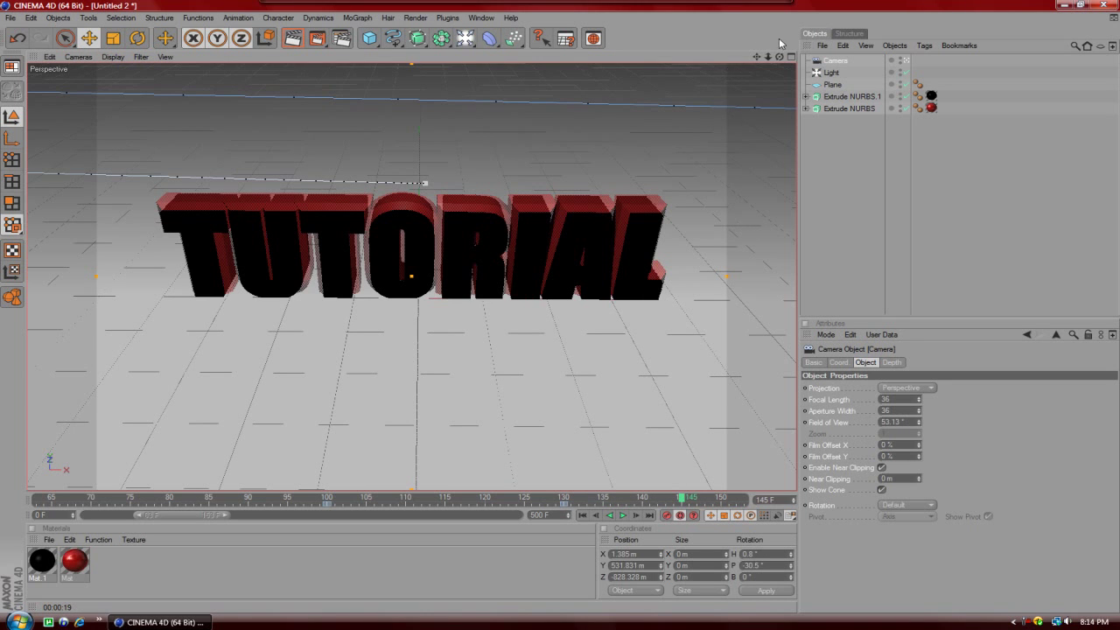
mouse_move(767, 59)
left_mouse_down()
mouse_move(777, 58)
mouse_move(750, 60)
mouse_move(770, 67)
left_mouse_up()
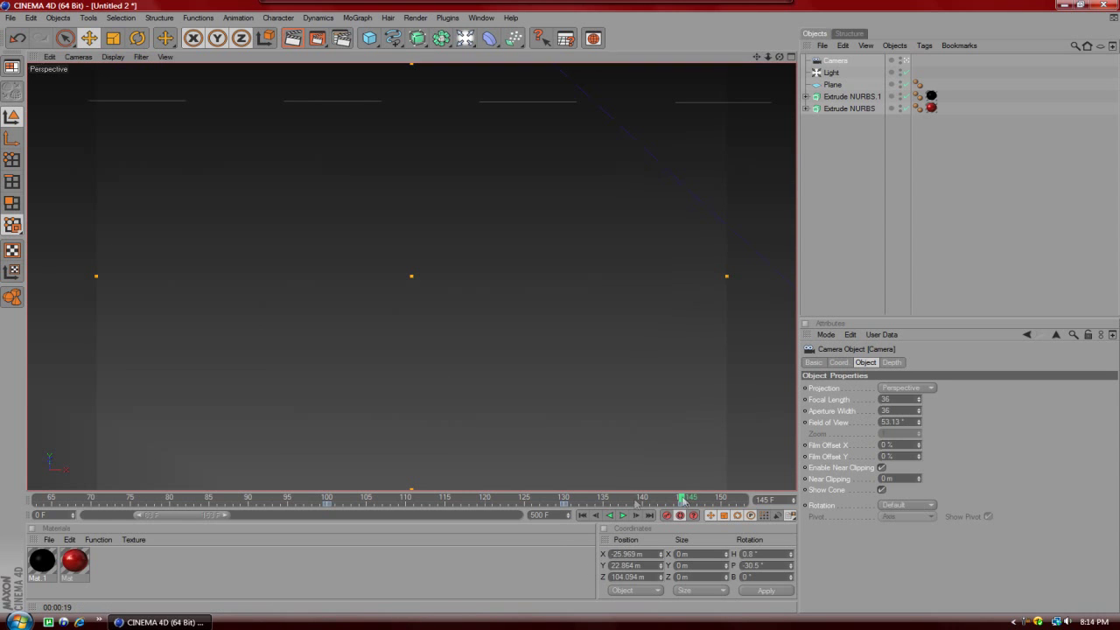
- Scrub the playhead back to frame 0 to review the camera animation
left_click_drag(683, 500, 3, 500)
left_click_drag(160, 521, 2, 510)
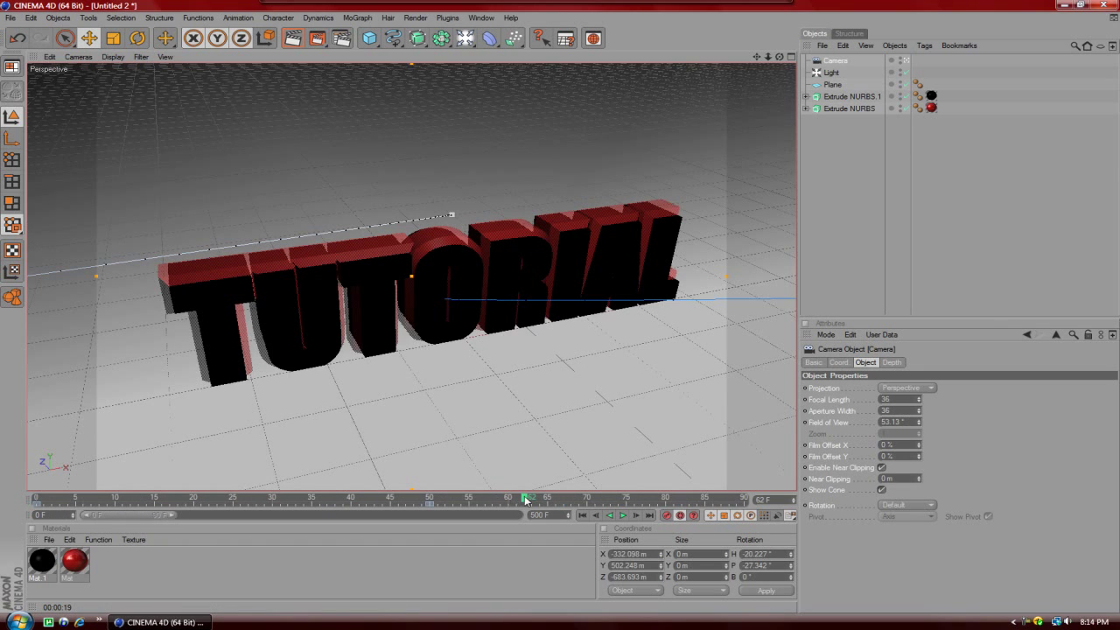
left_click_drag(526, 501, 14, 514)
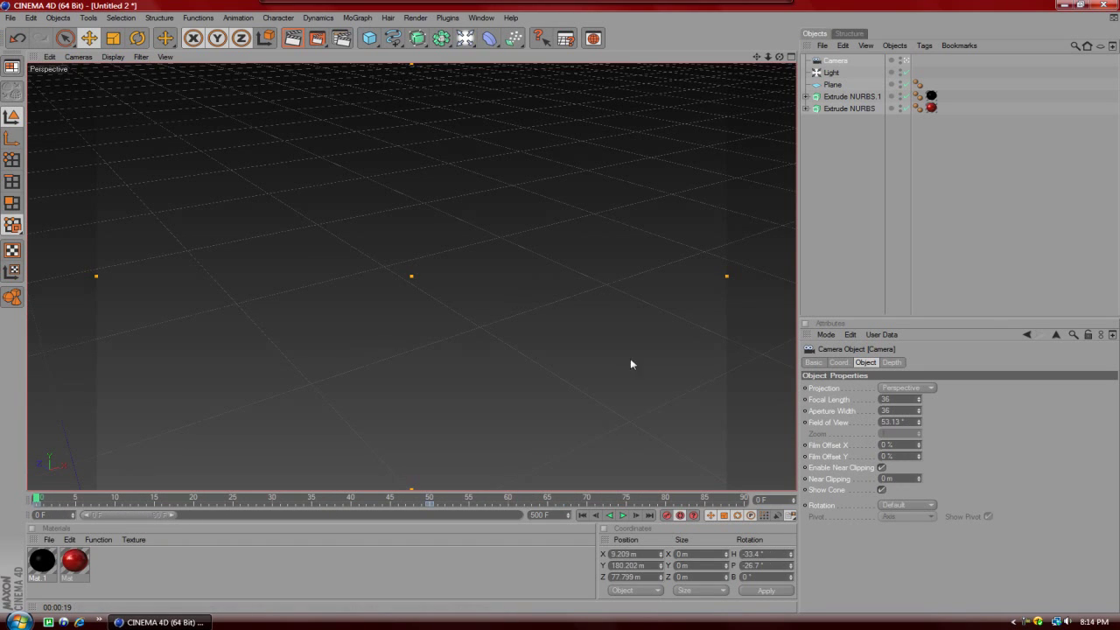
- Play the camera fly-through with a pause and resume, then stop and move to frame 145
left_click(623, 516)
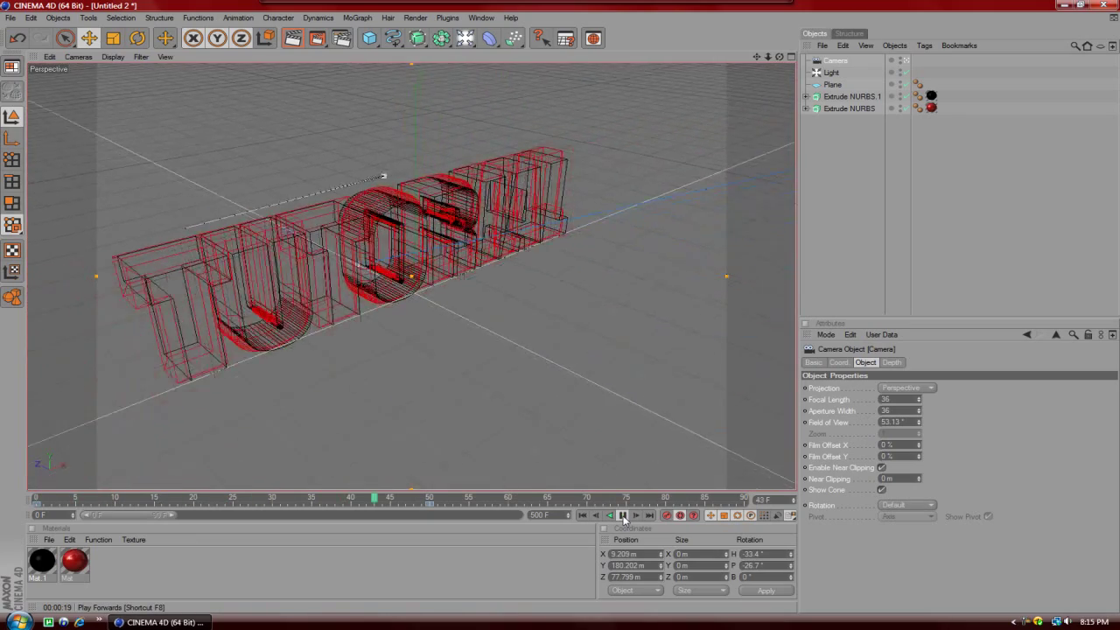
left_click(624, 515)
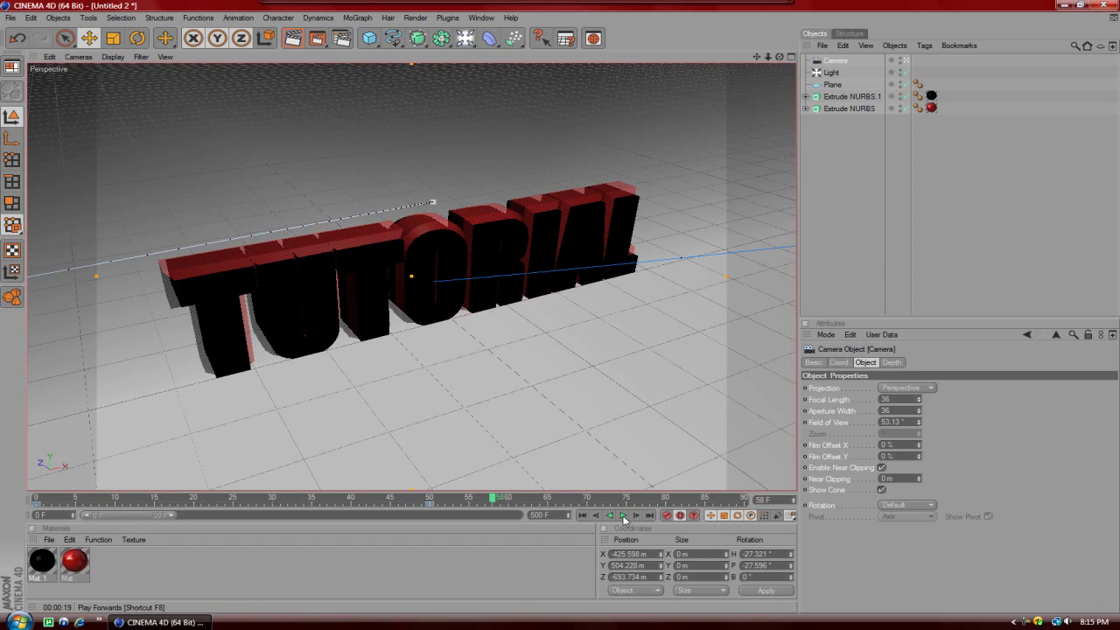
left_click(624, 515)
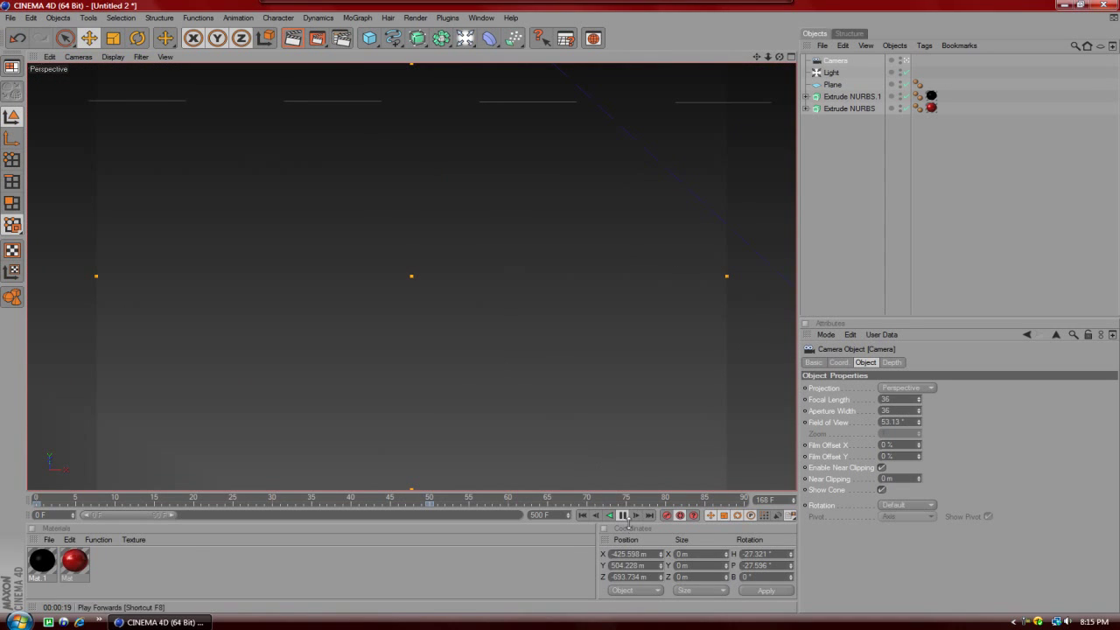
left_click(623, 515)
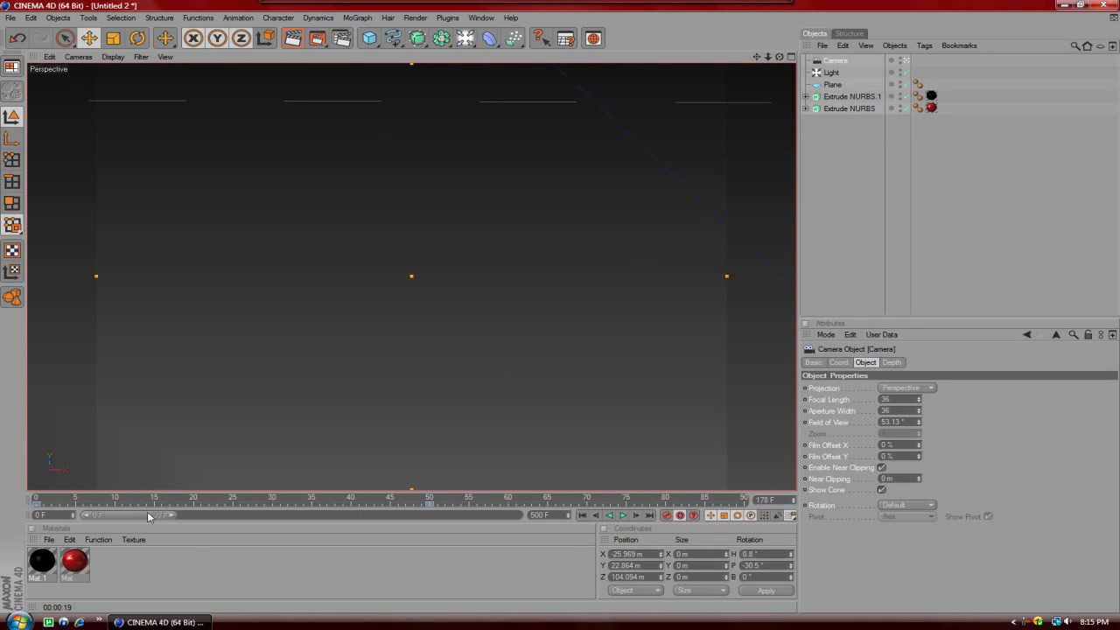
left_click_drag(143, 515, 235, 540)
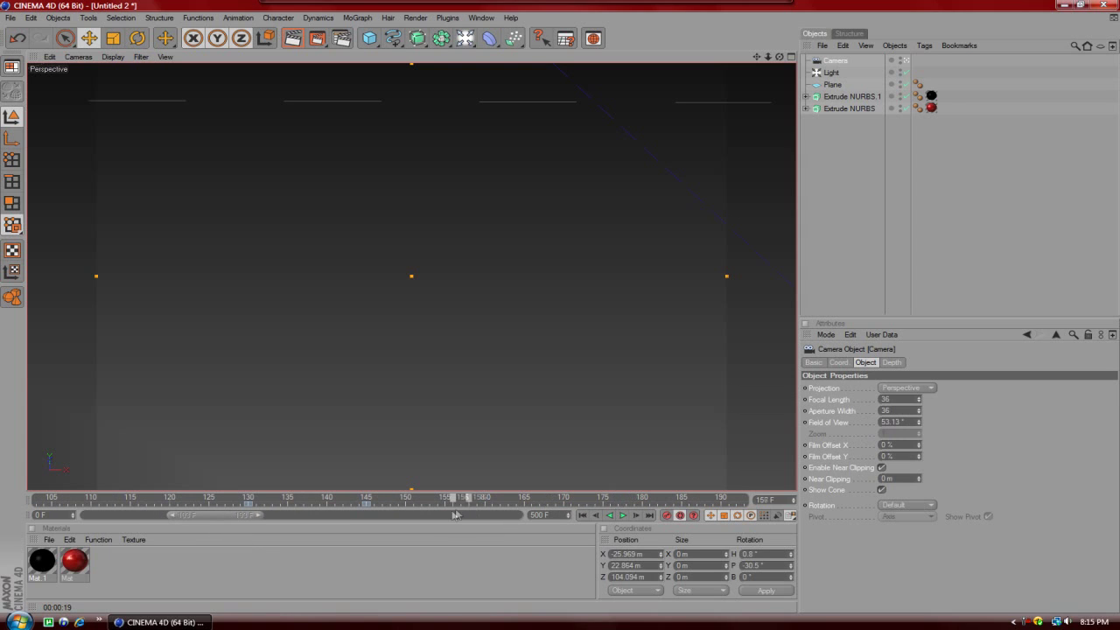
left_click_drag(373, 512, 364, 514)
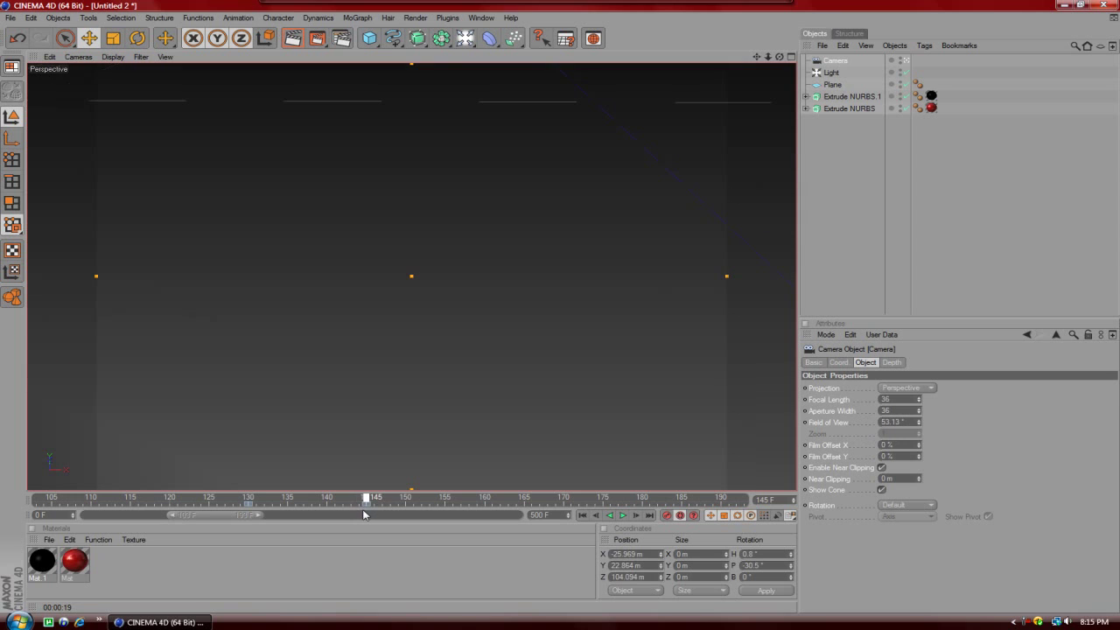